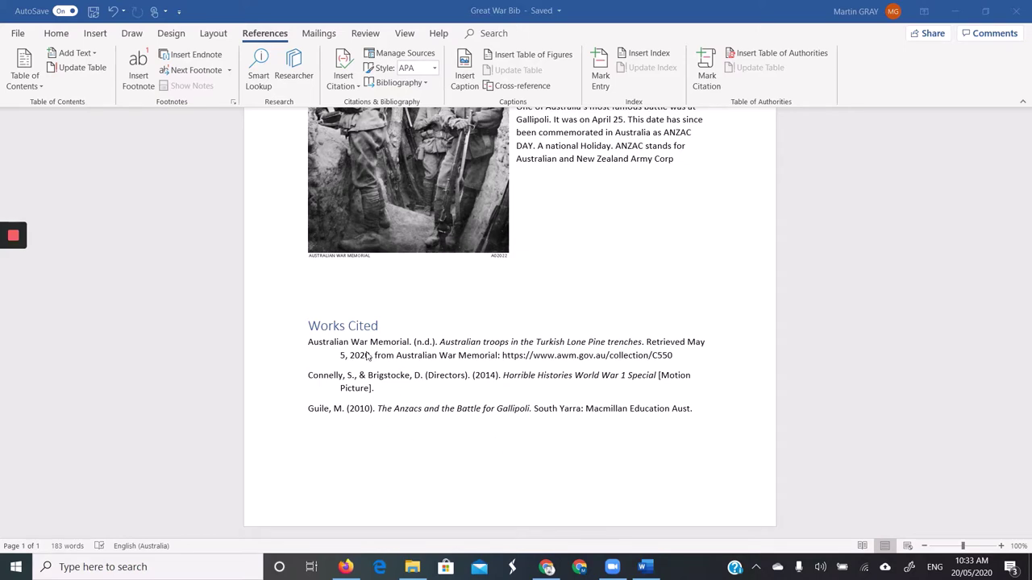
- Undo the inserted Works Cited bibliography with Ctrl+Z
click(418, 357)
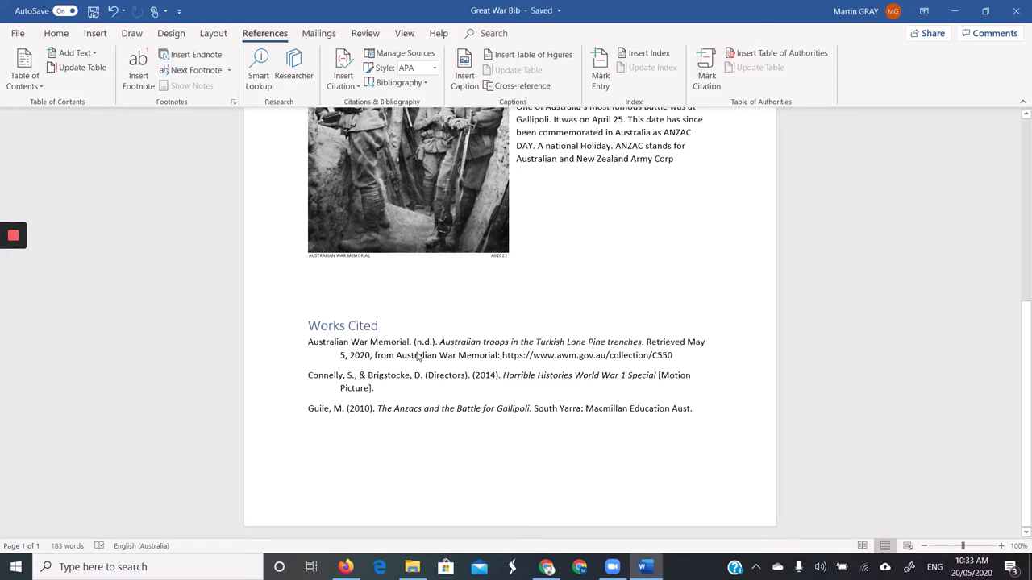
click(312, 368)
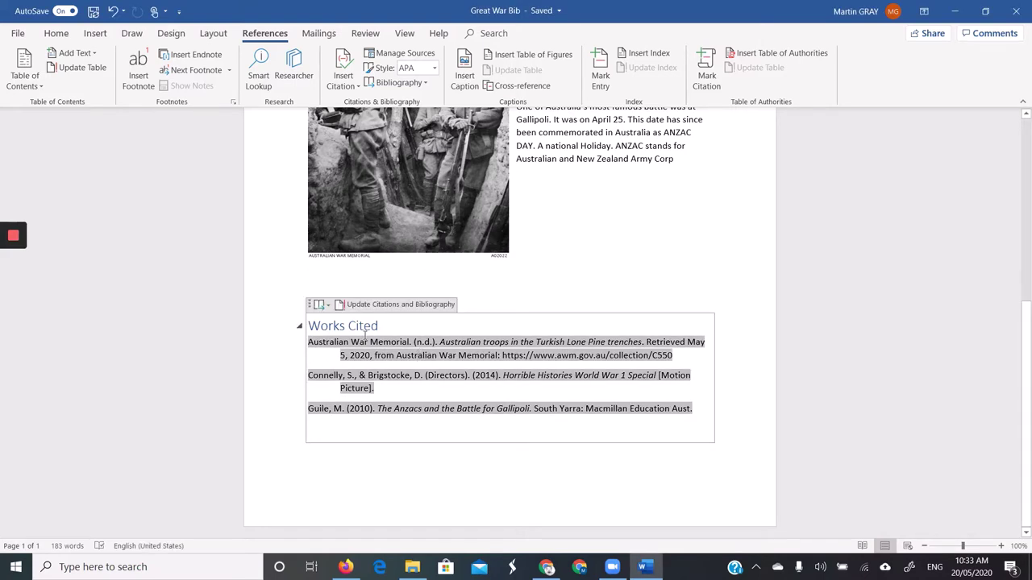
click(428, 331)
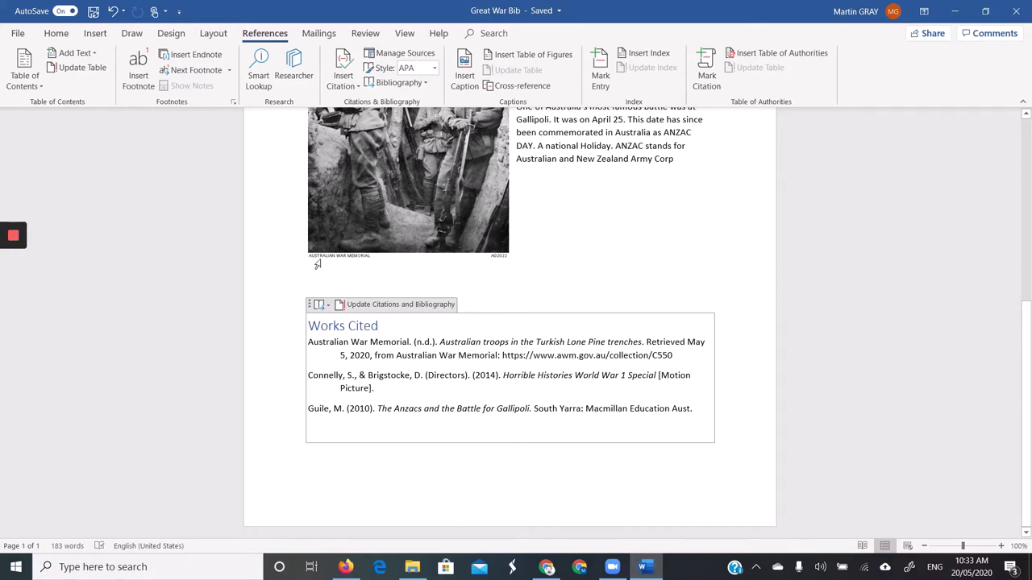
key(ctrl+z)
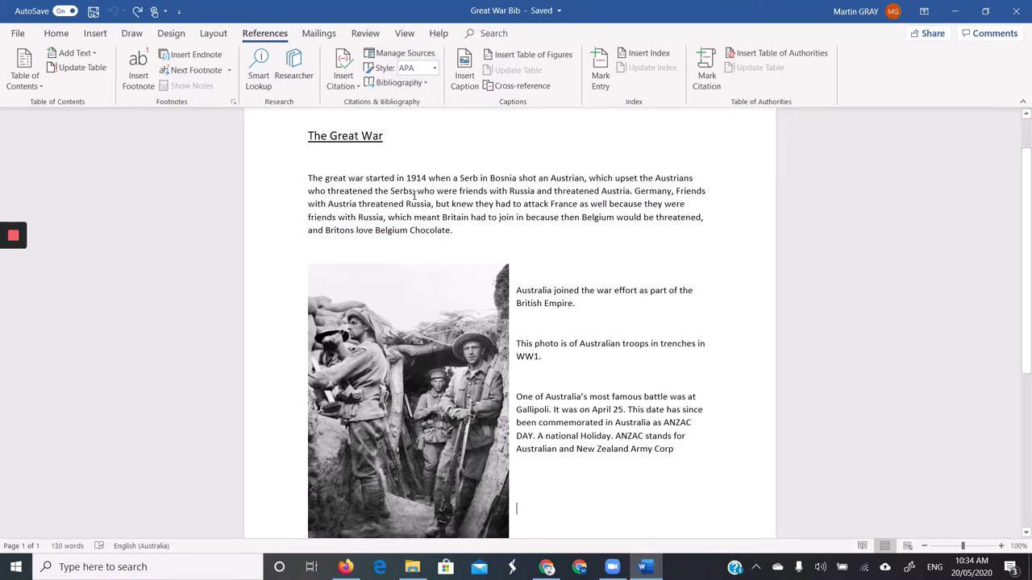
- Place the insertion point on the blank line above the trench photo, then go to the browser
scroll(613, 340, down, 3)
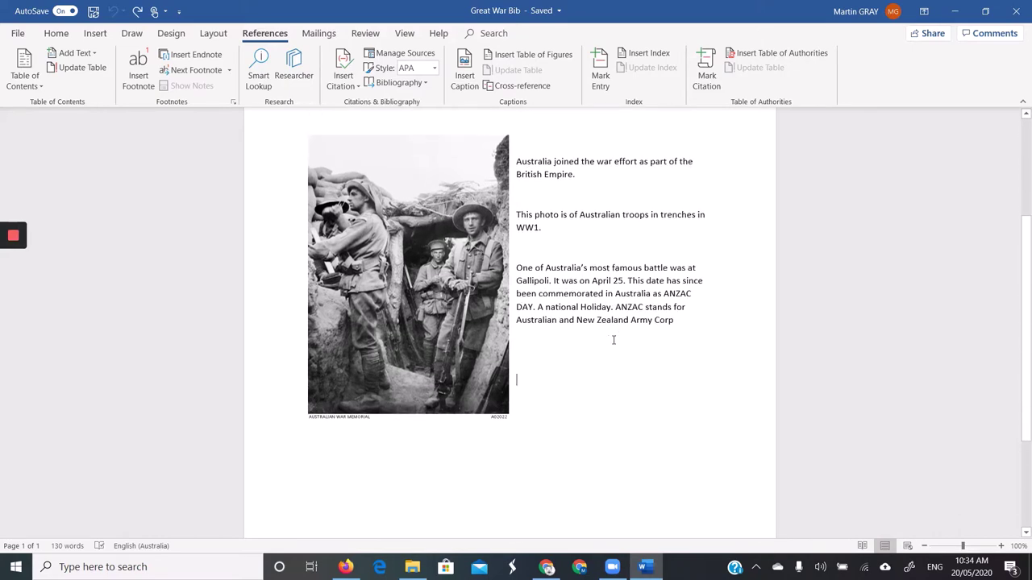
scroll(613, 340, up, 3)
scroll(614, 340, down, 1)
scroll(614, 340, up, 1)
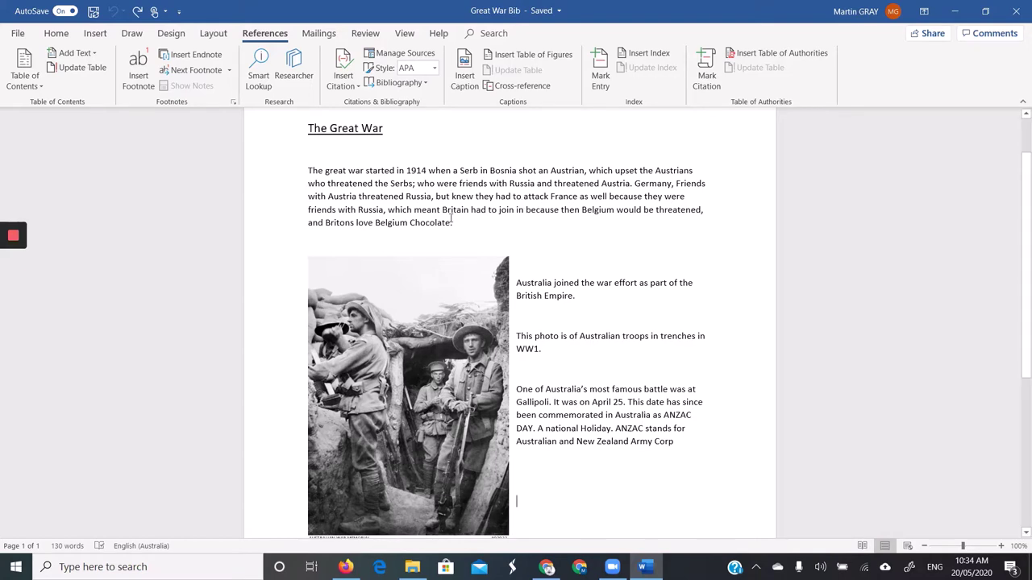
click(478, 277)
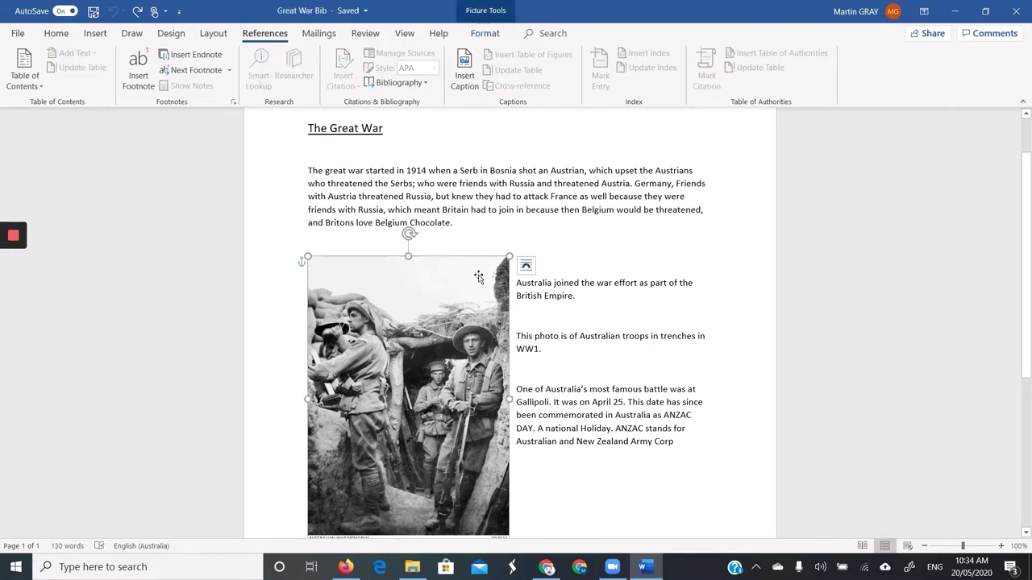
click(542, 246)
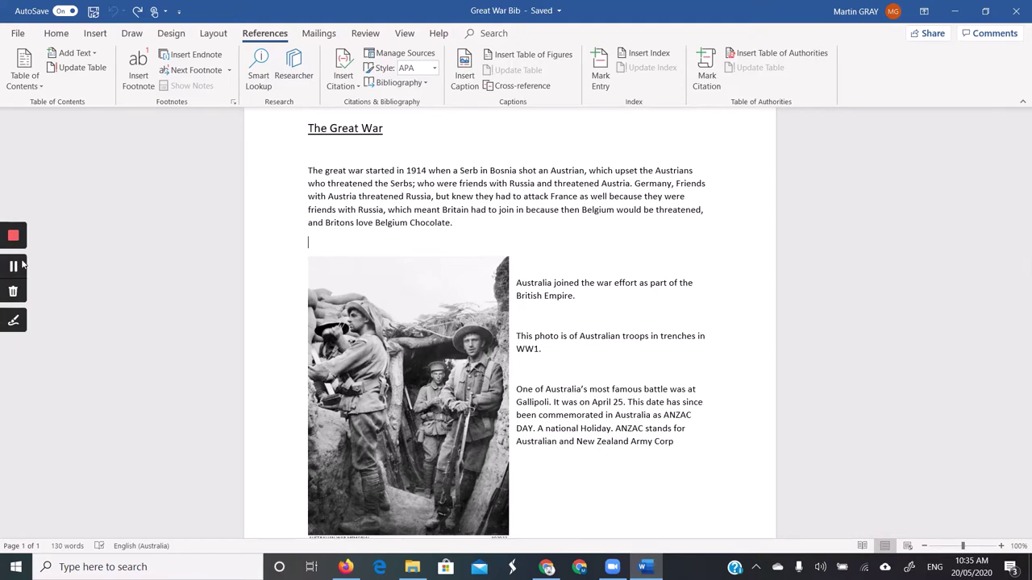
click(16, 267)
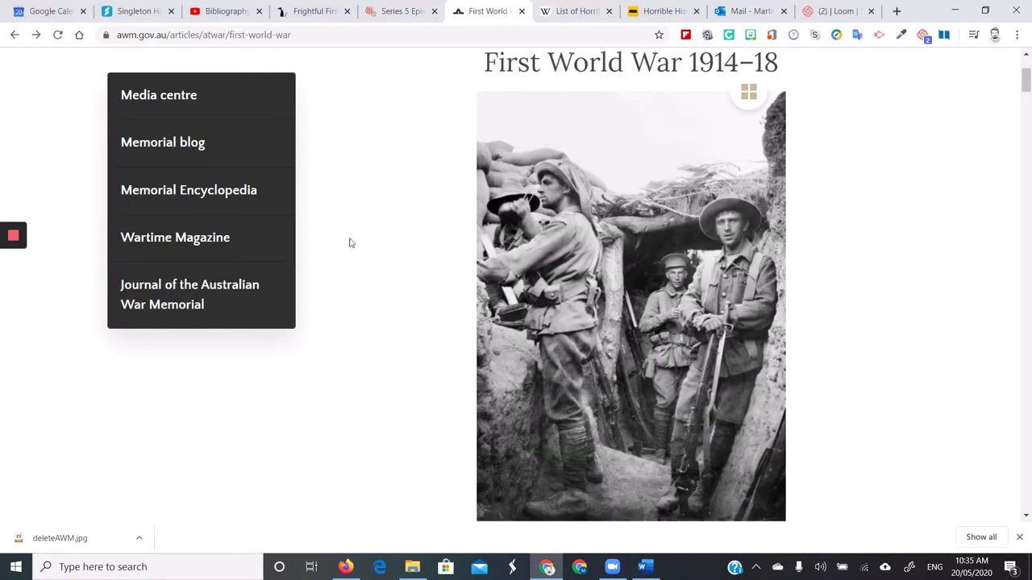
- Scroll to the top of the Australian War Memorial article, then return to Word
scroll(350, 243, up, 3)
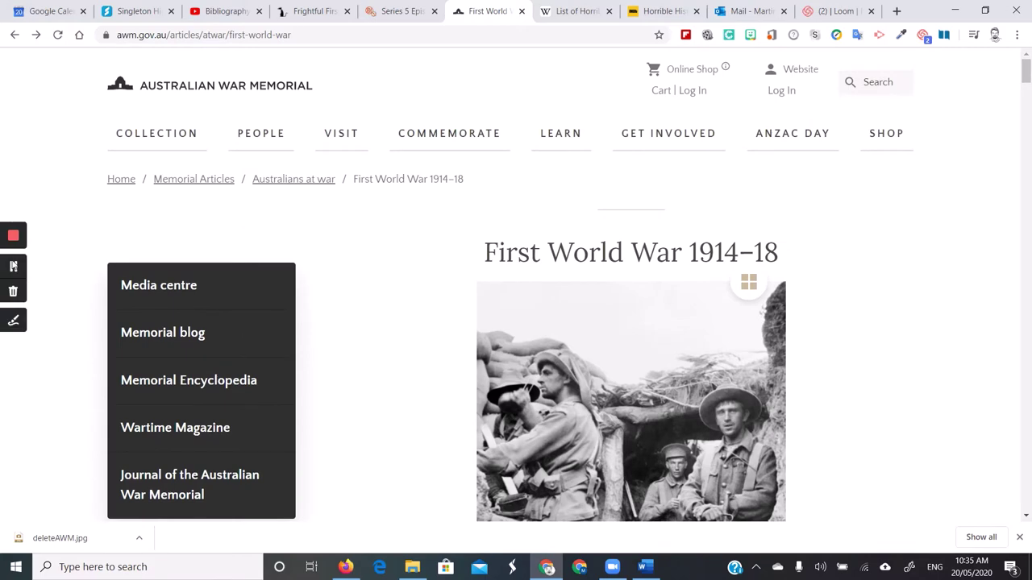
click(13, 267)
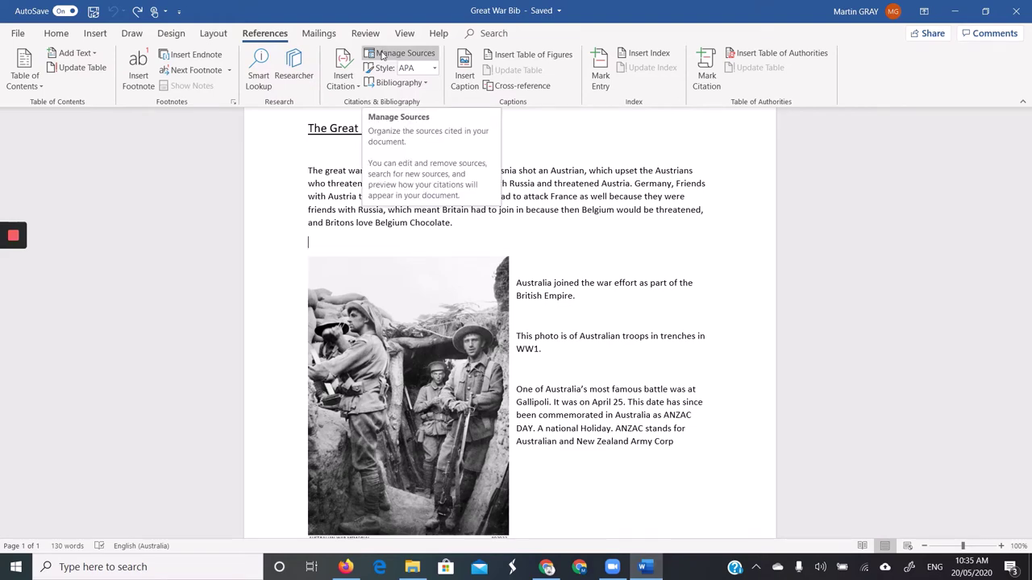
- Create a new Web site source with corporate author 'Australian War Memorial'
click(382, 55)
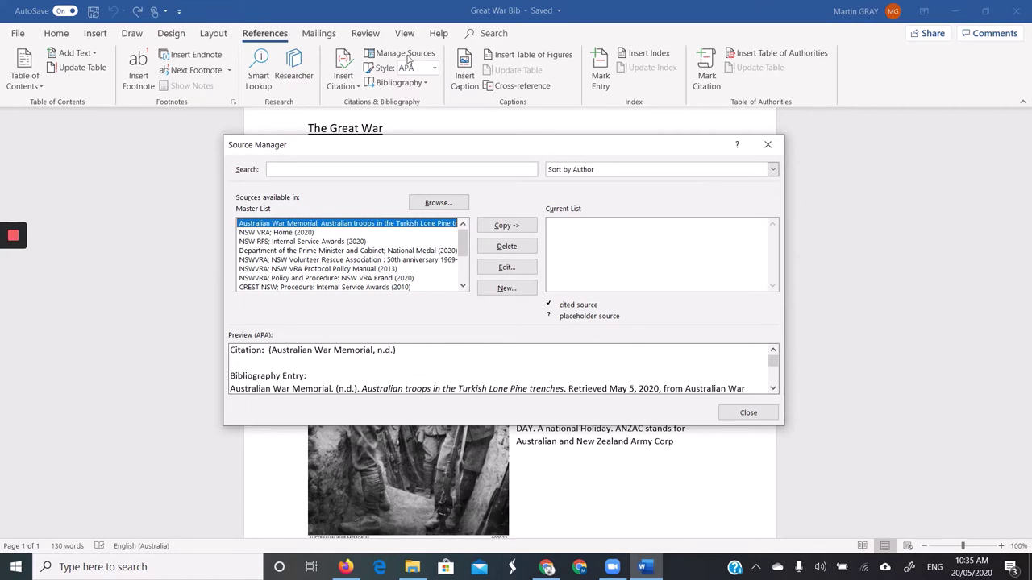
click(506, 288)
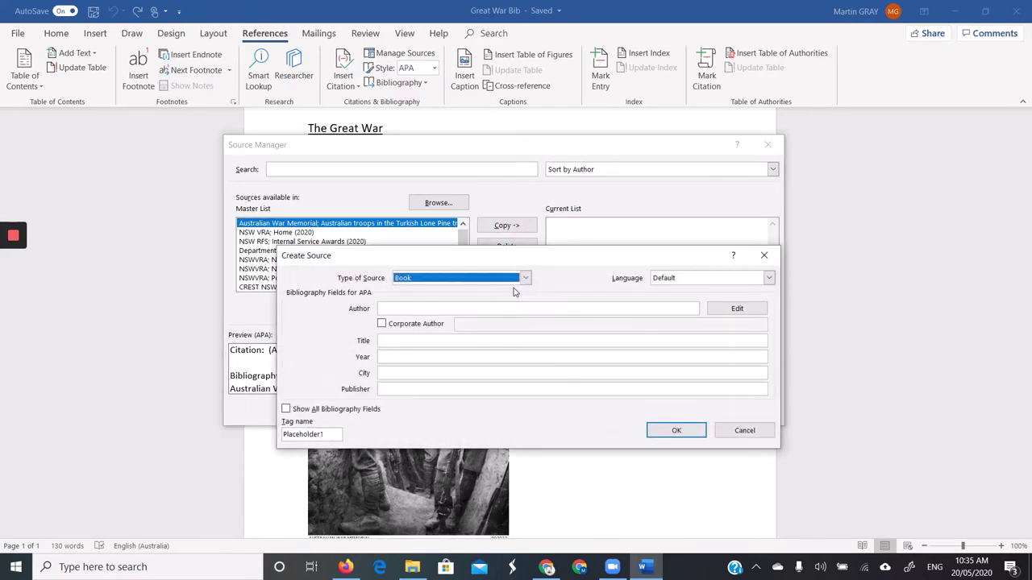
click(524, 279)
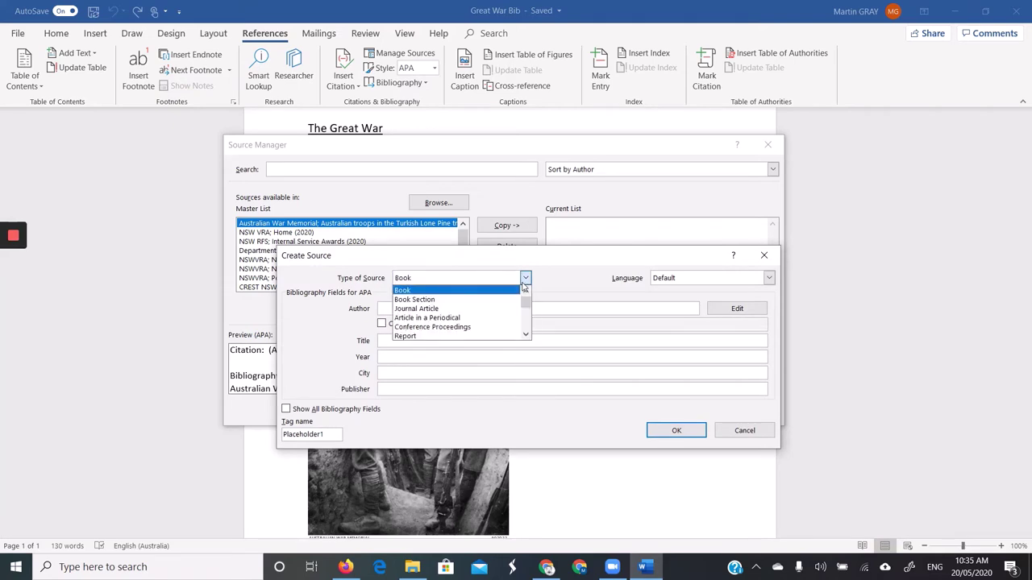
click(526, 335)
click(525, 334)
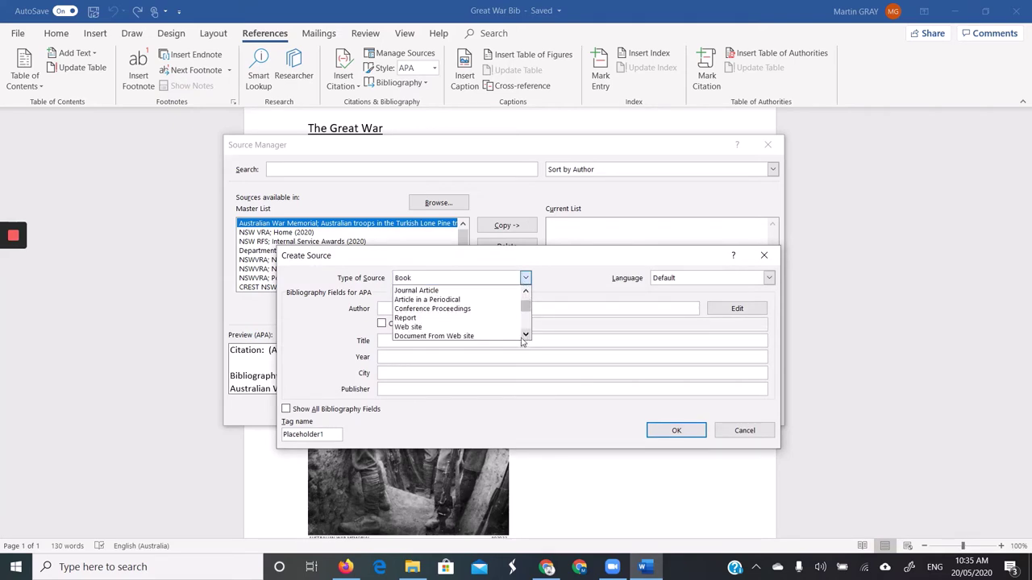
click(453, 328)
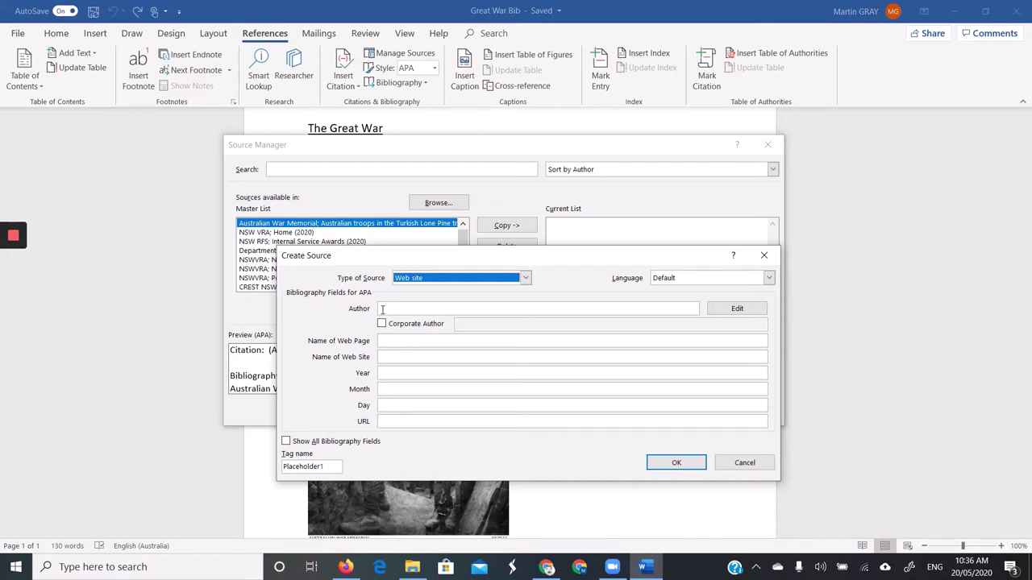
click(382, 323)
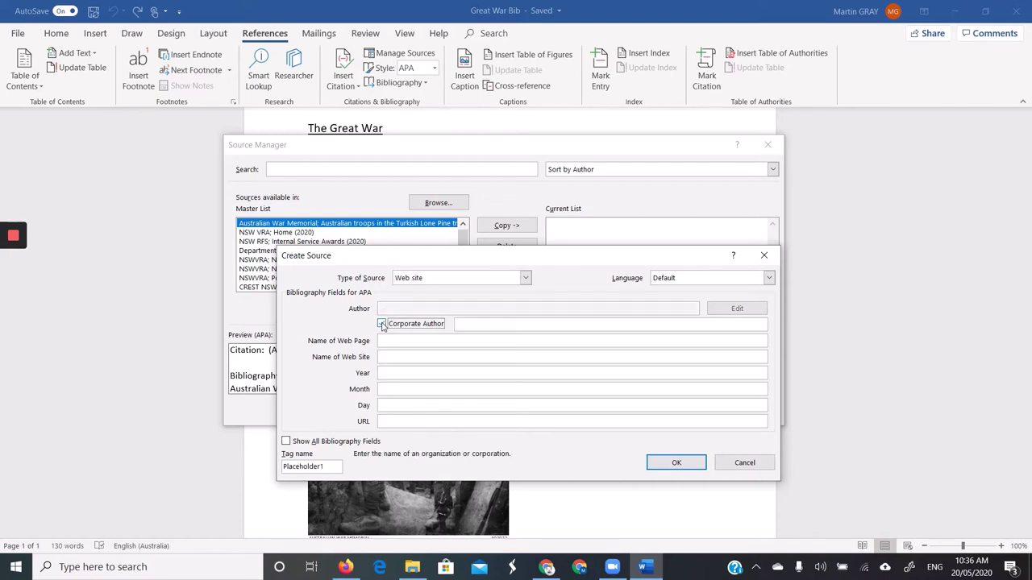
click(466, 323)
text(A)
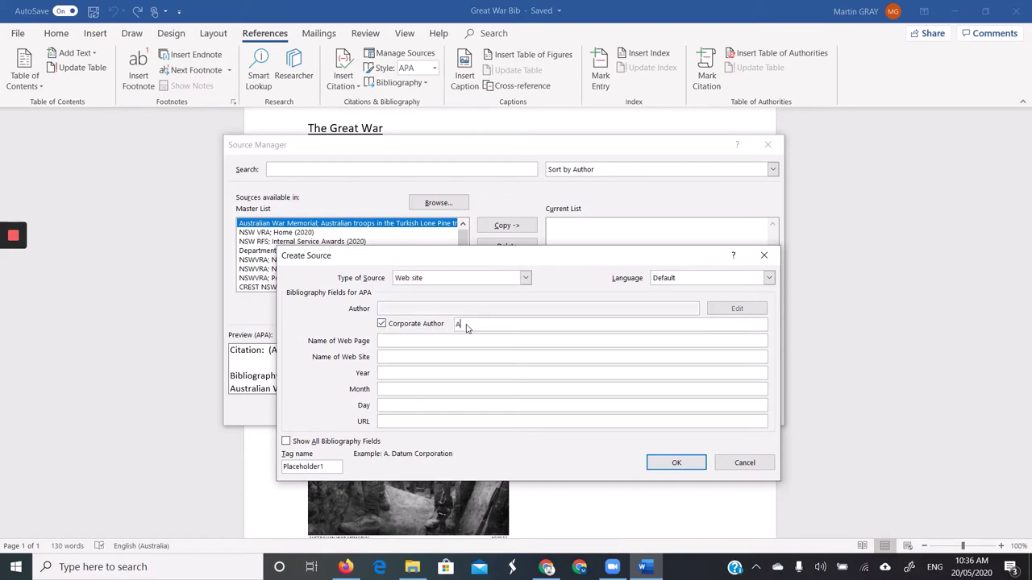
text(ustralian War )
text(Memorial)
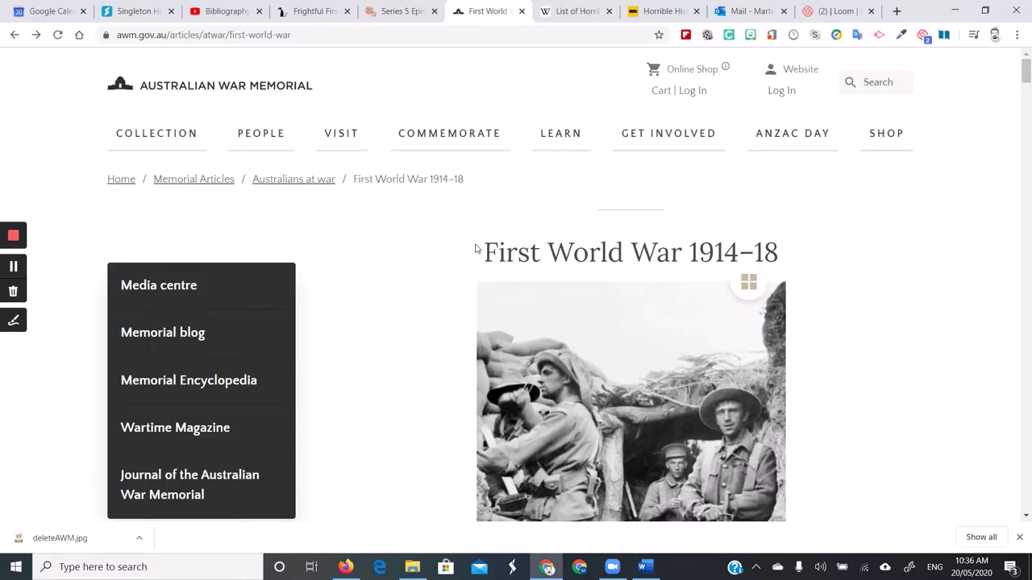
- Copy the First World War 1914–18 page URL from Chrome into the source's URL field
drag(466, 182, 354, 179)
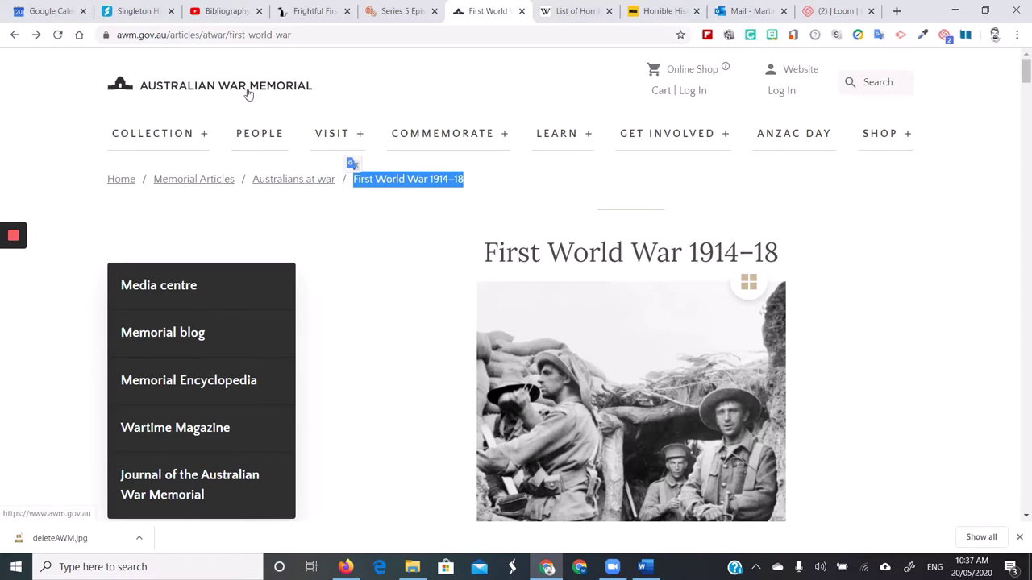
click(125, 185)
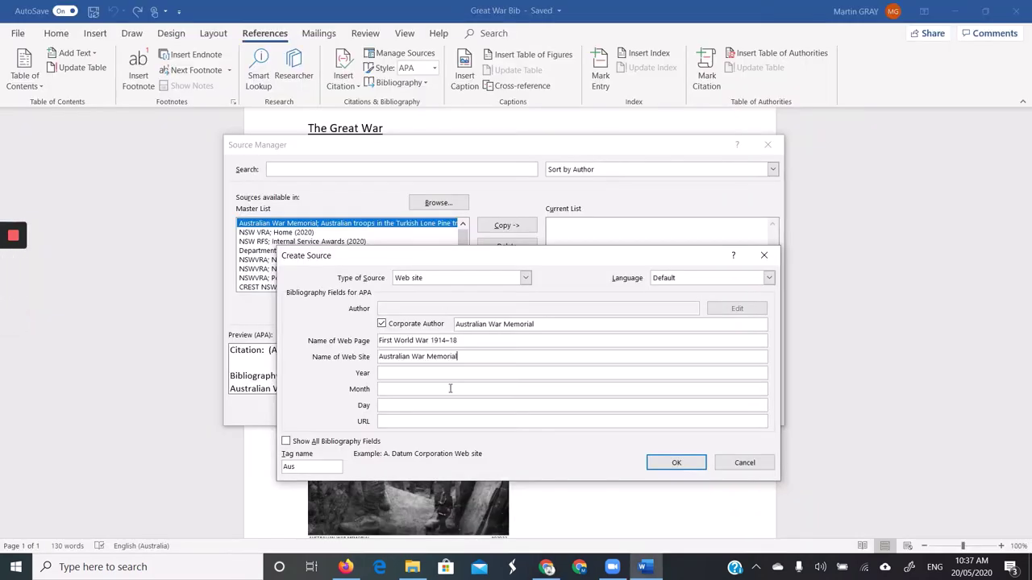
click(580, 567)
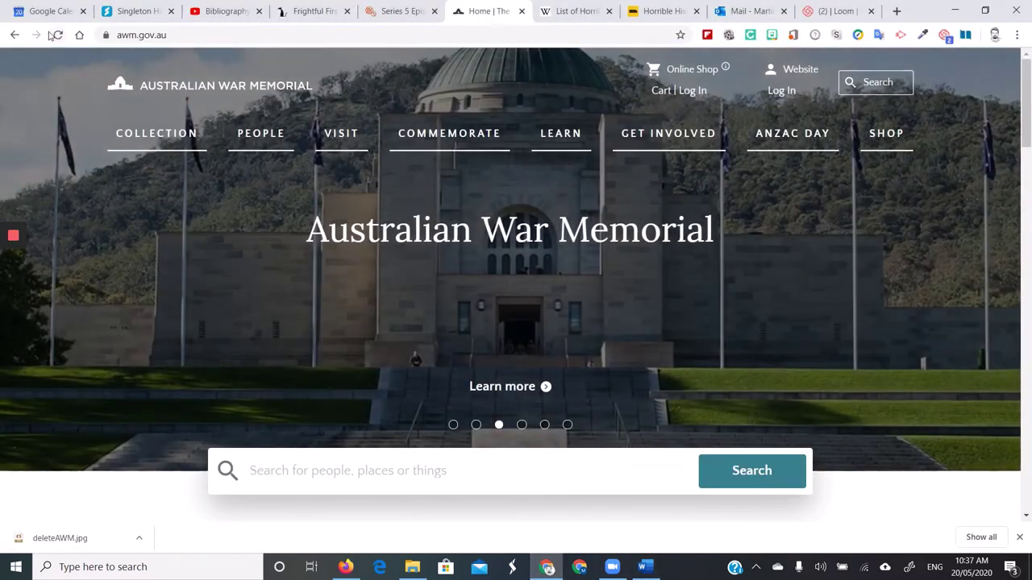
click(15, 34)
click(194, 35)
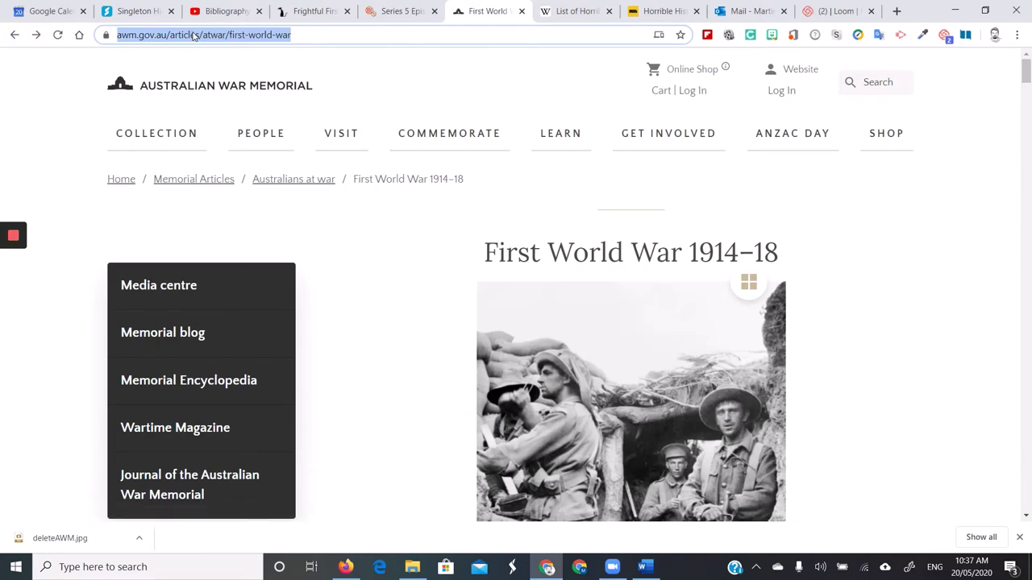
key(ctrl+c)
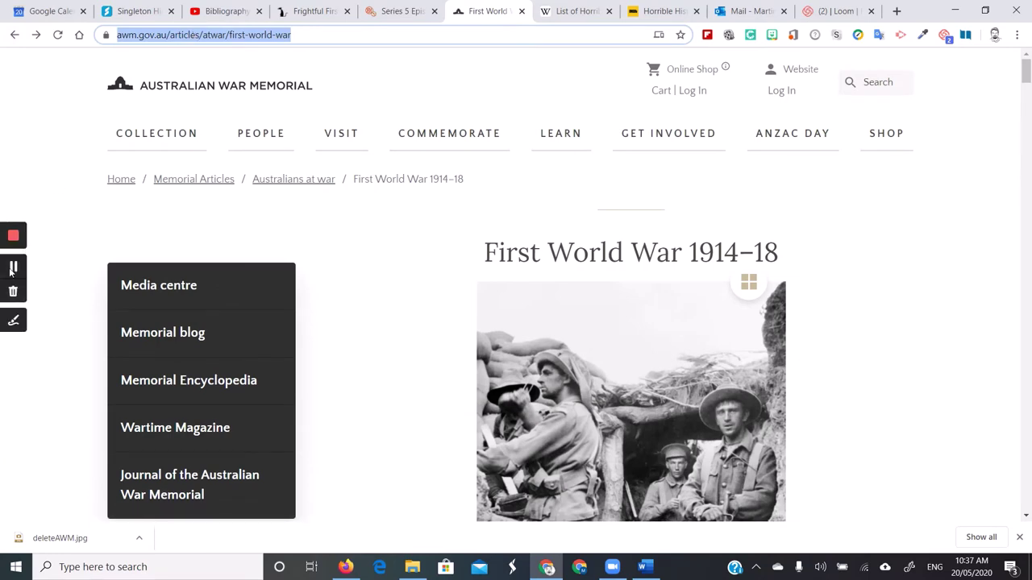
key(alt+Tab)
key(ctrl+v)
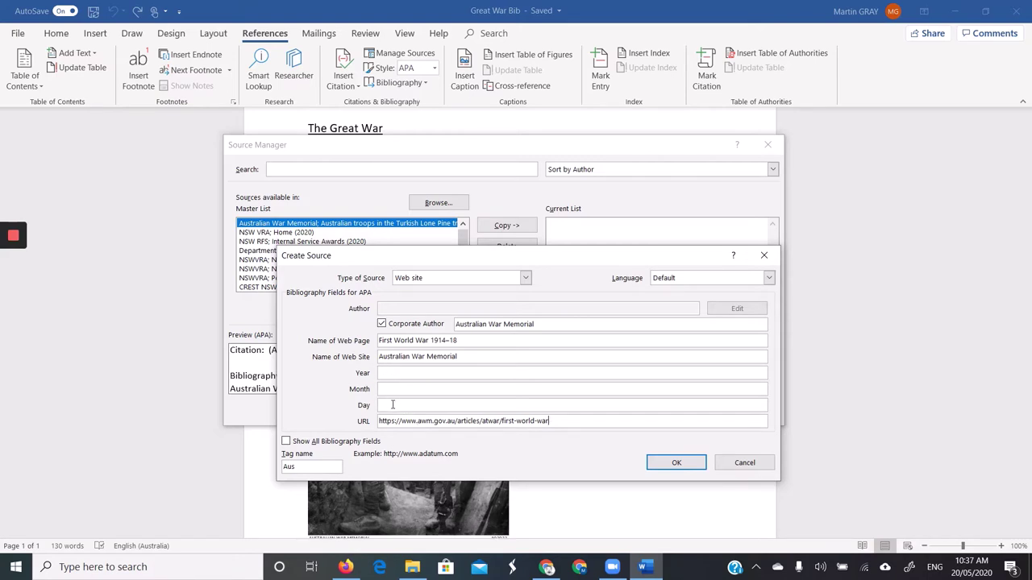
- Show all bibliography fields and enter the access date: year 2020, month May, day 20
click(286, 440)
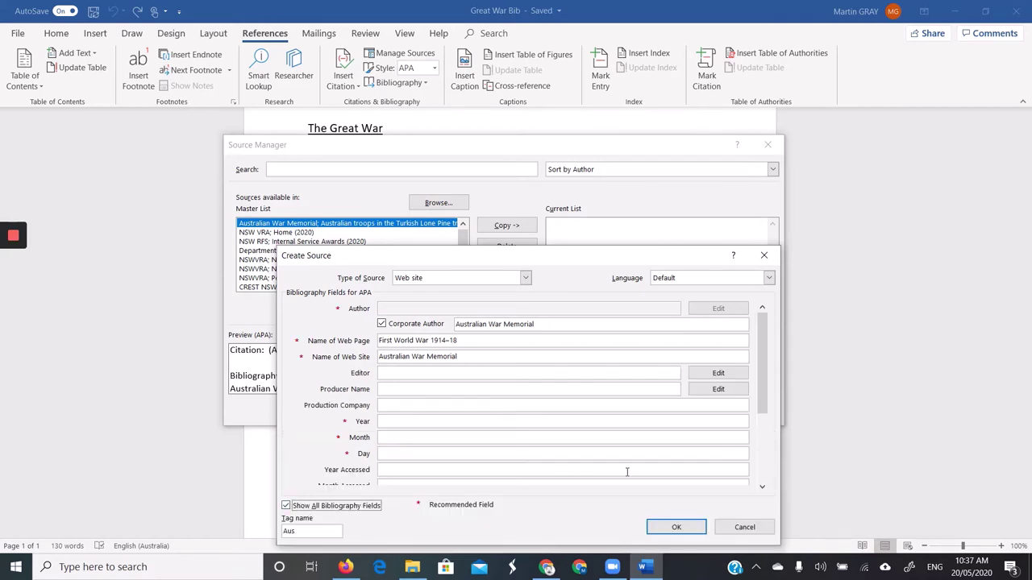
click(762, 487)
click(762, 487)
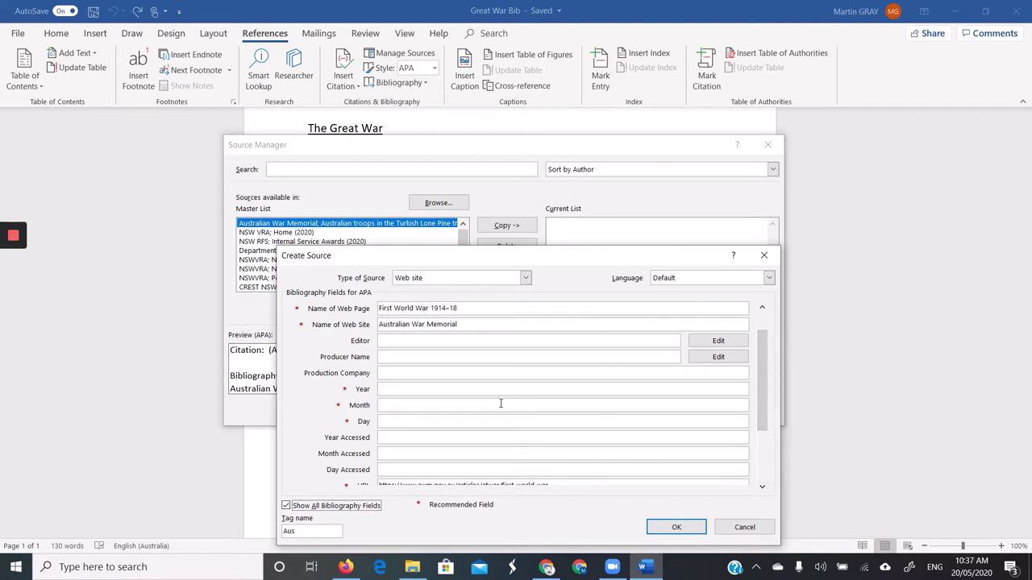
click(403, 436)
text(2020)
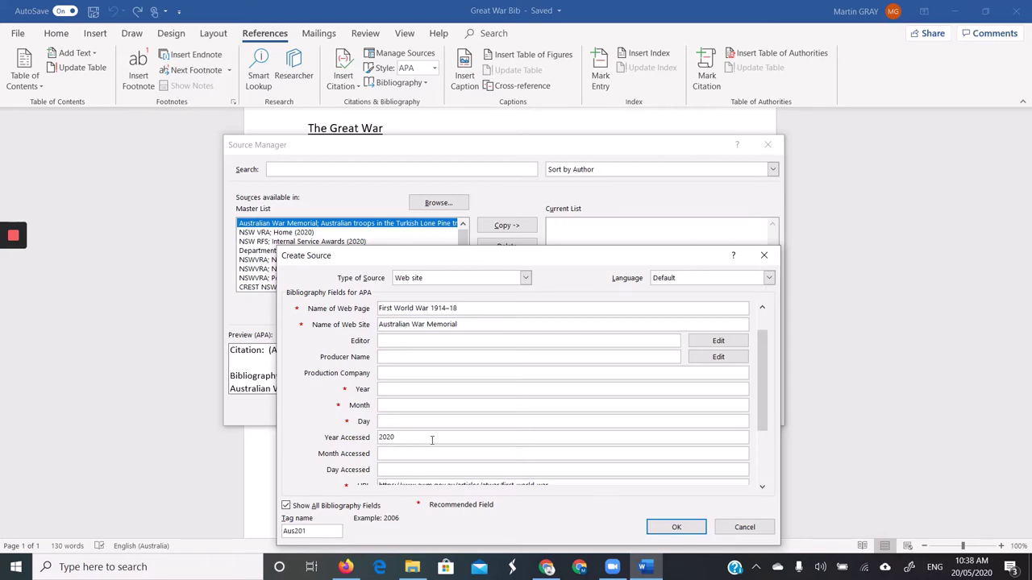
click(402, 451)
text(May)
click(397, 471)
text(20)
- Save the web site source, check its preview, and close the Source Manager
click(667, 529)
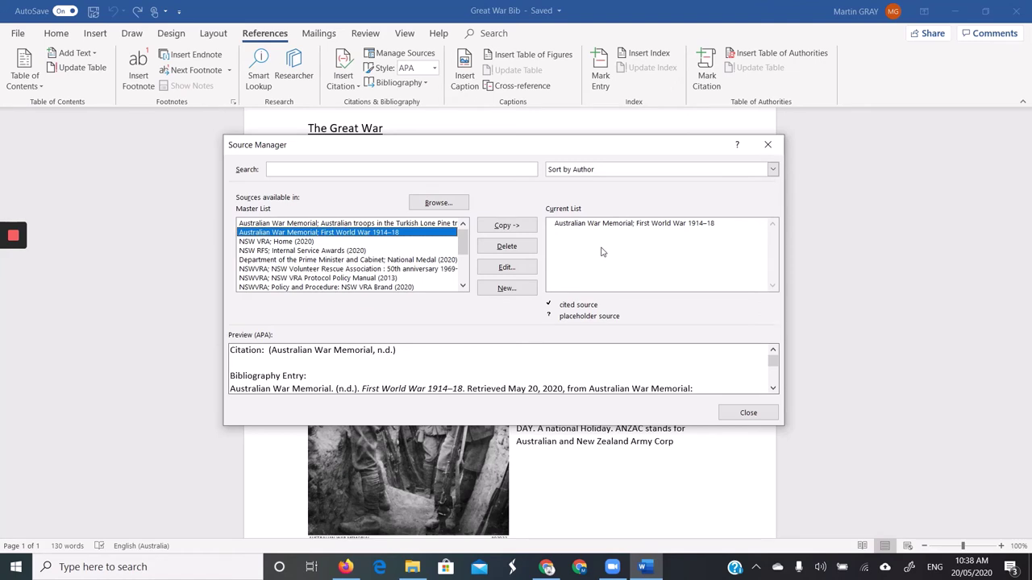
click(772, 389)
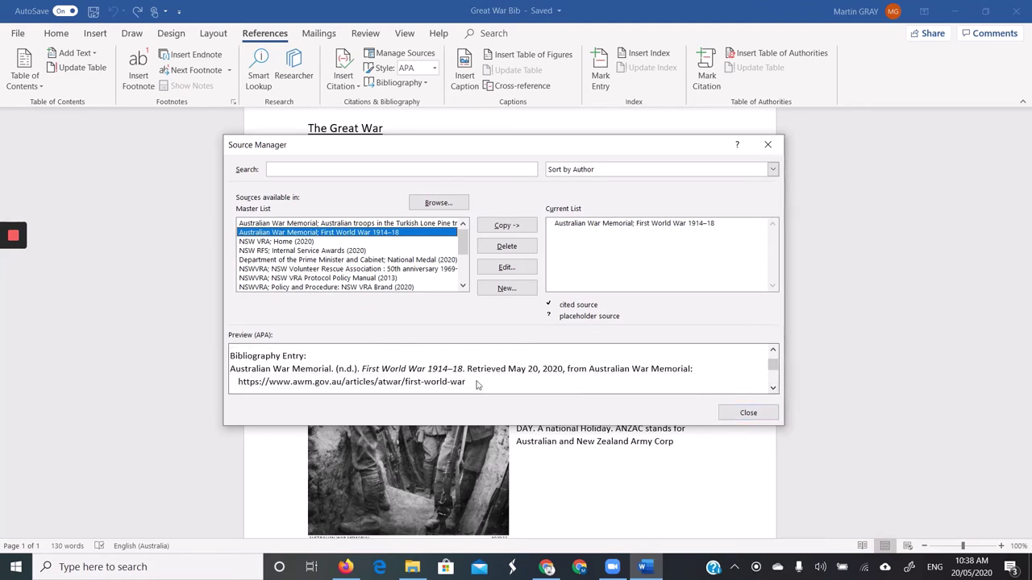
click(748, 414)
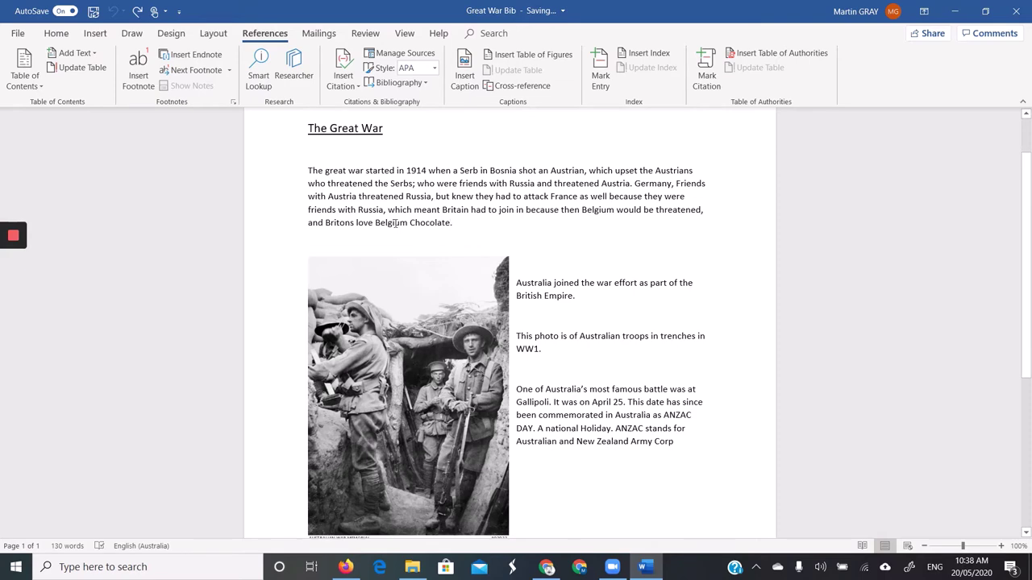
mouse_move(13, 235)
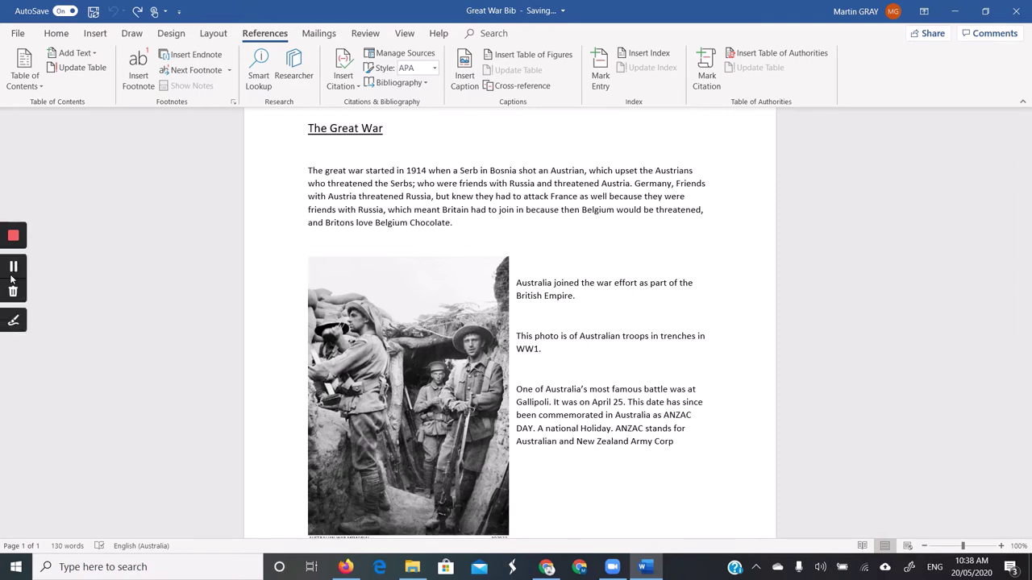
- Start a new Film source titled 'Horrible Histories World War 1 Special'
click(406, 54)
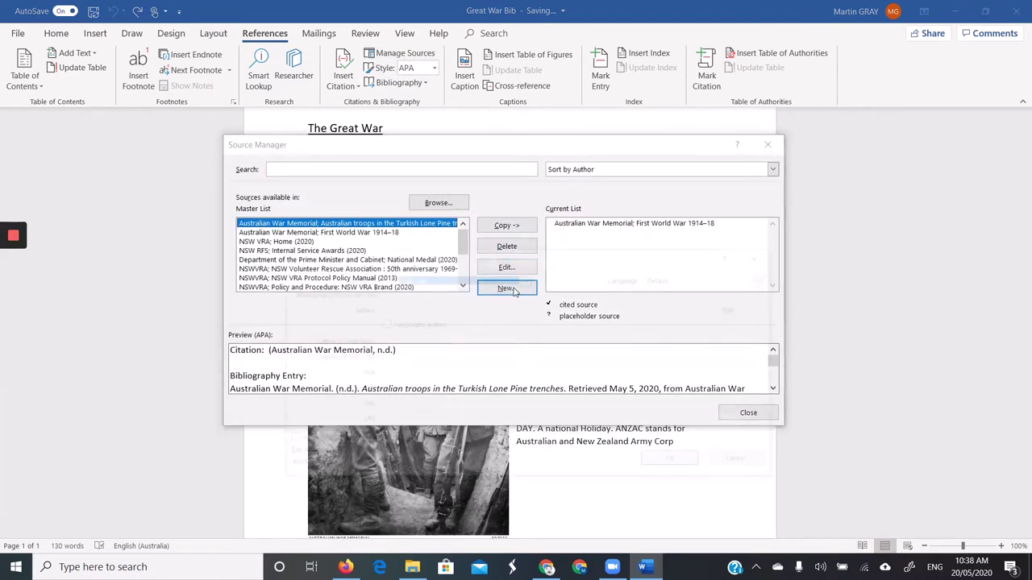
click(506, 289)
click(525, 279)
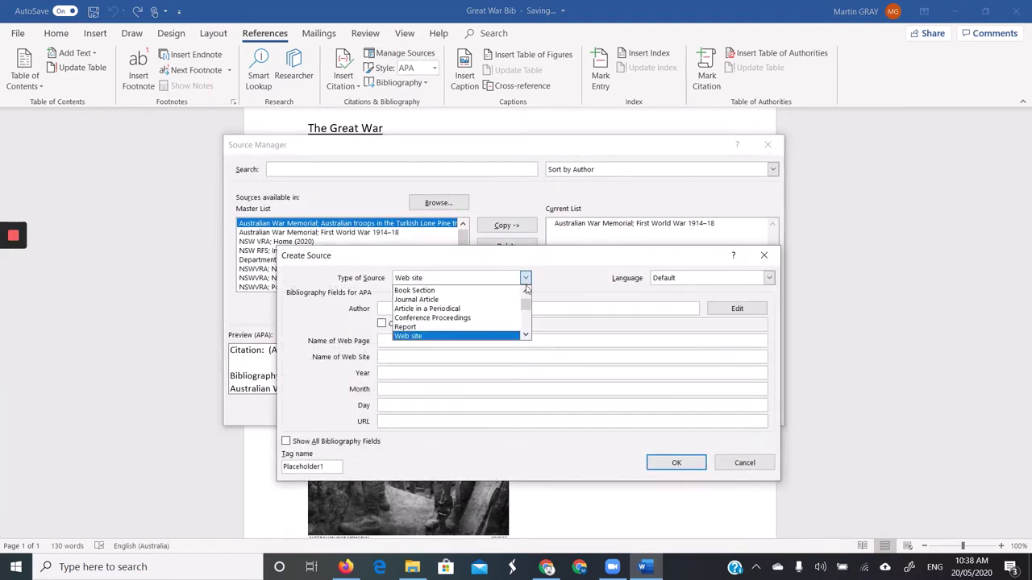
click(525, 336)
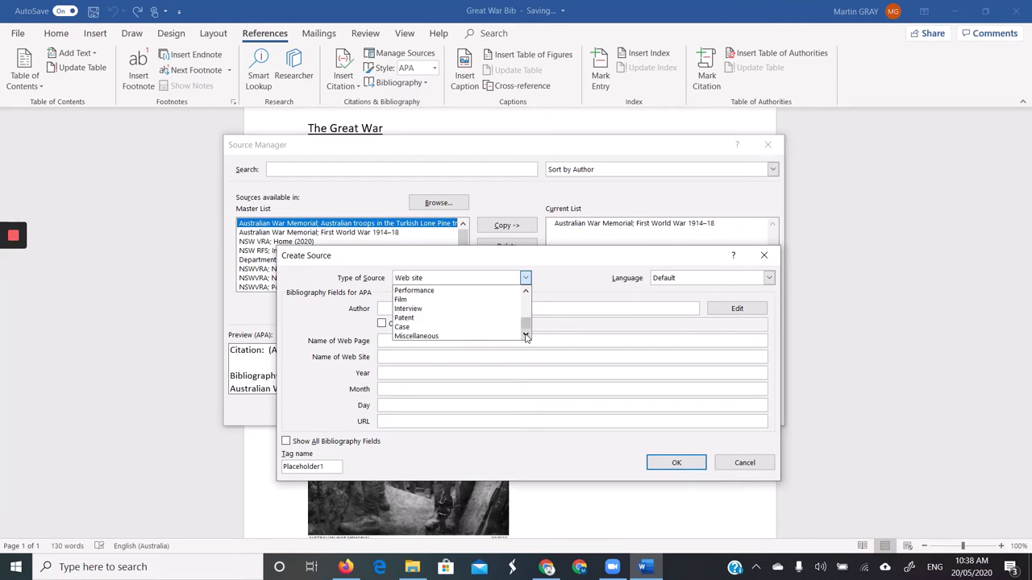
click(428, 292)
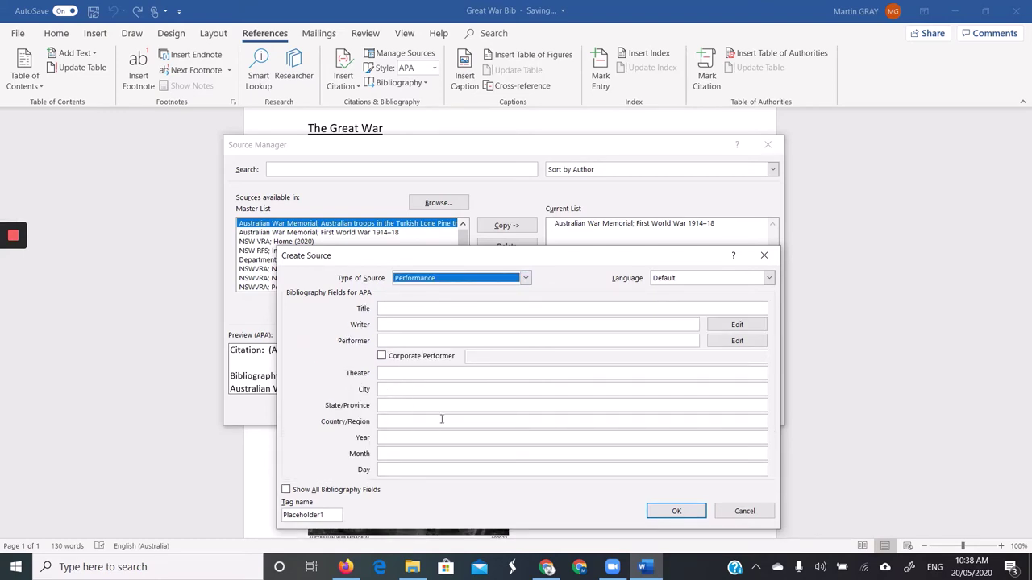
click(526, 280)
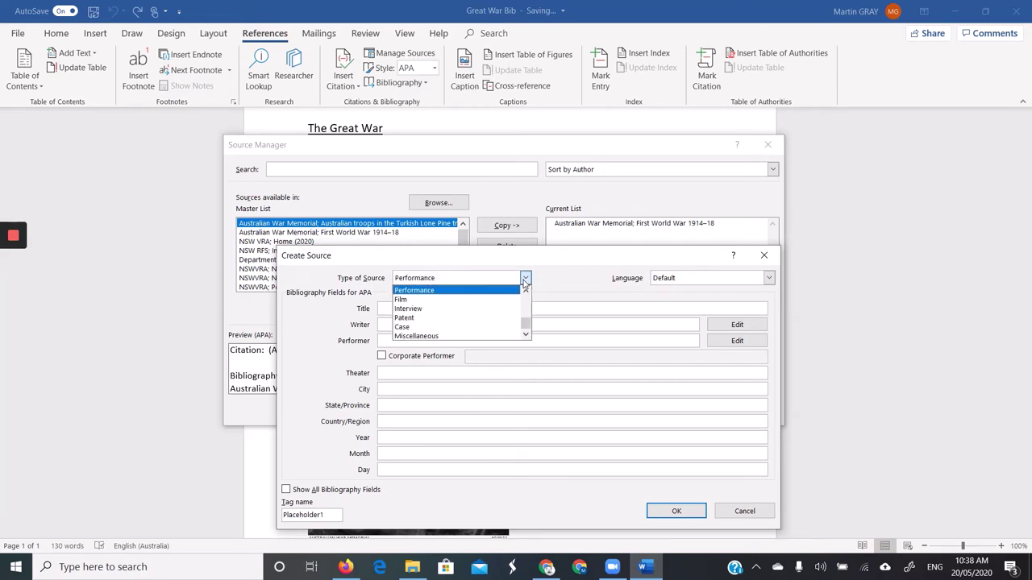
click(474, 300)
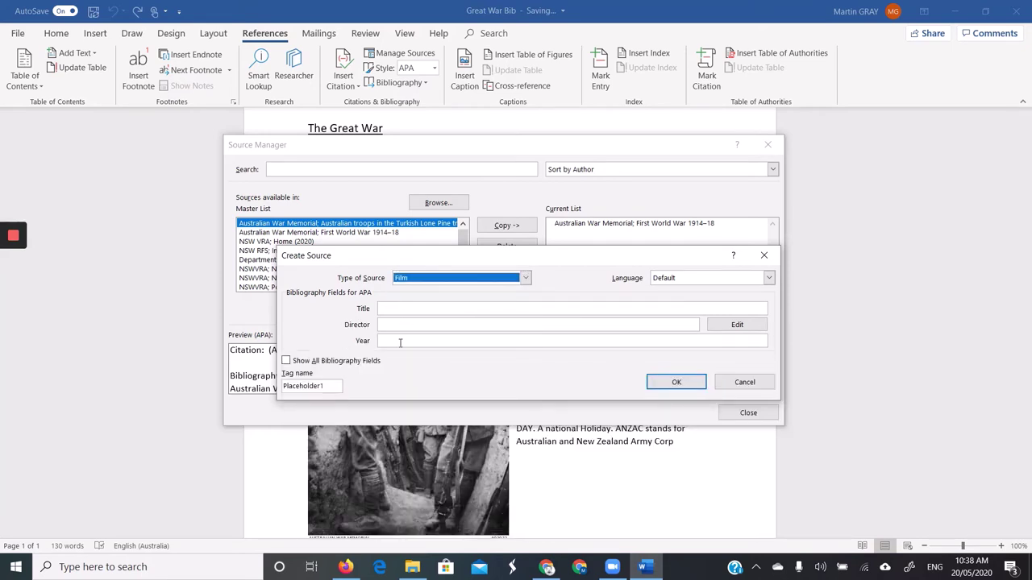
mouse_move(13, 235)
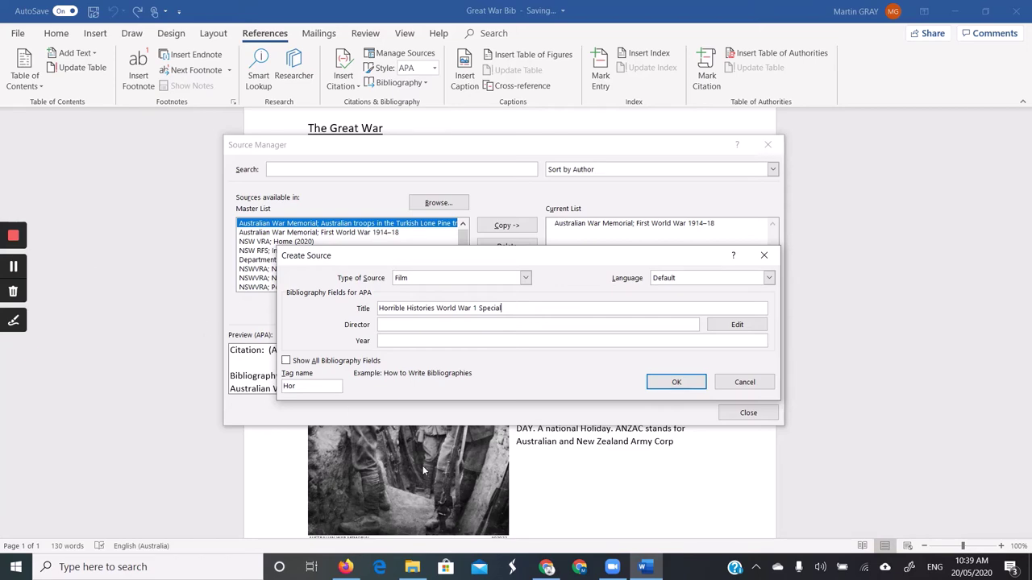
click(549, 567)
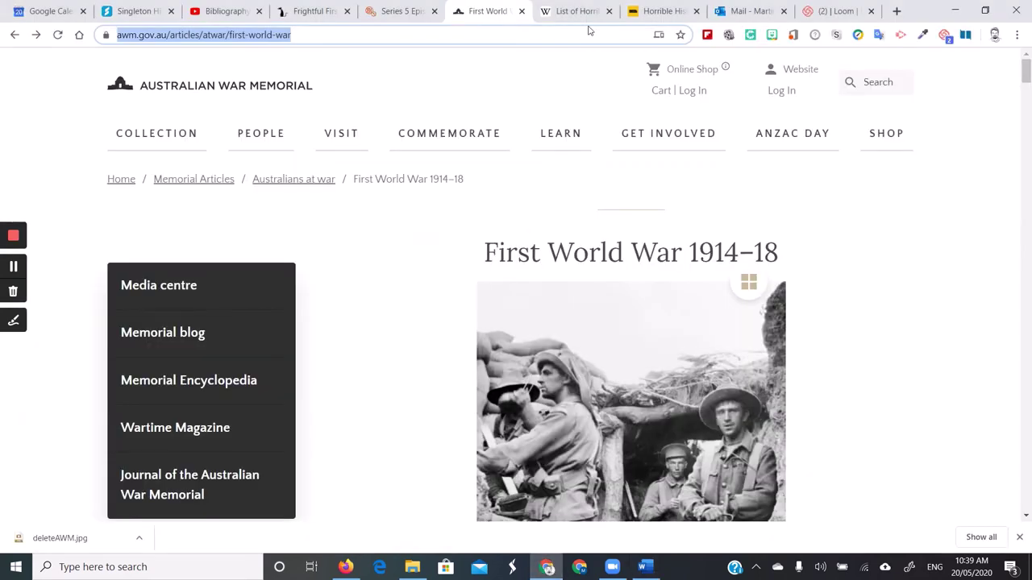
- Check the Series 5 Episode 15 original airdate (August 2014), then view IMDb's full cast and crew
click(406, 11)
scroll(461, 272, down, 3)
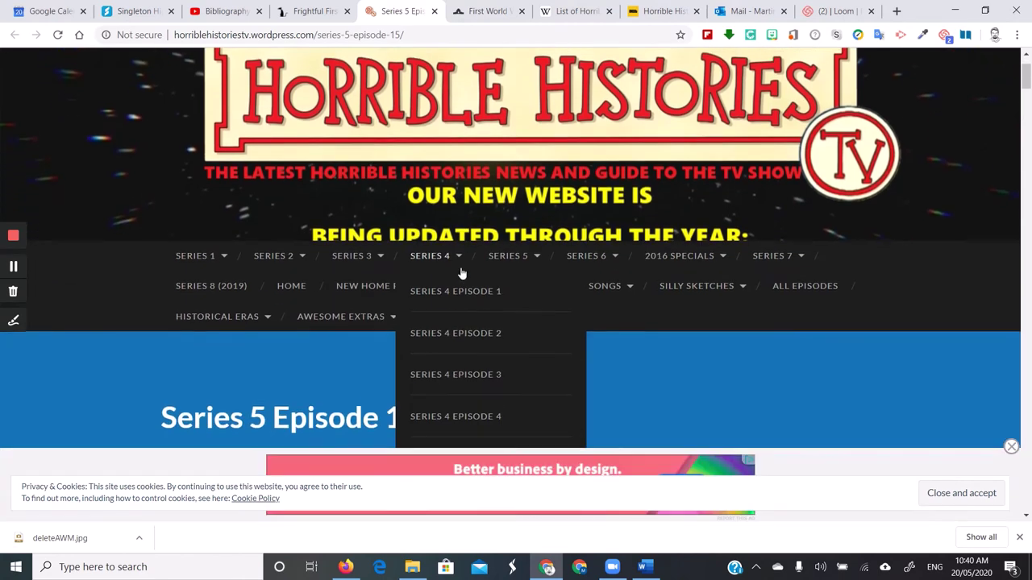
scroll(207, 371, down, 2)
scroll(208, 371, down, 3)
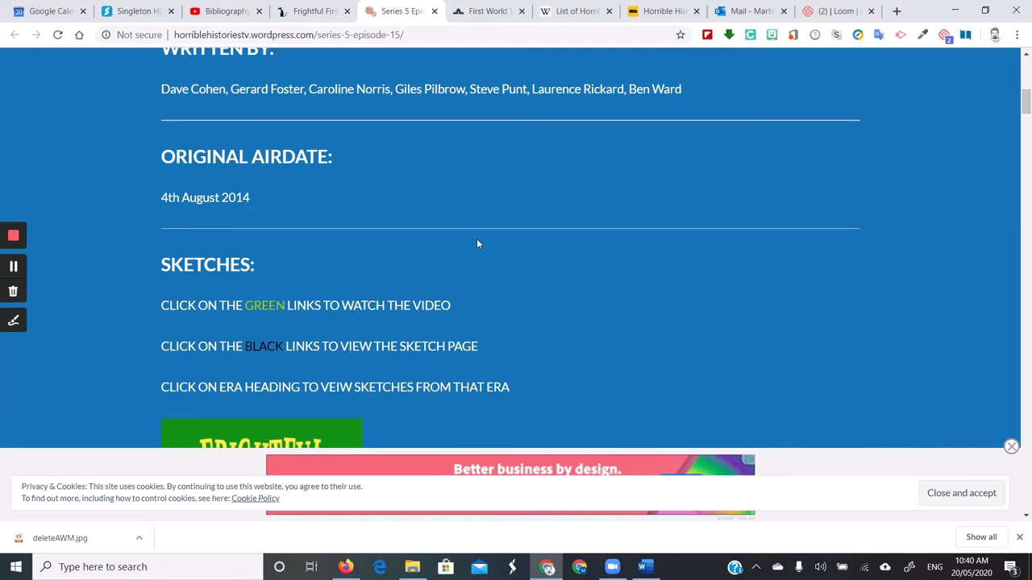
scroll(558, 233, up, 1)
scroll(557, 238, up, 1)
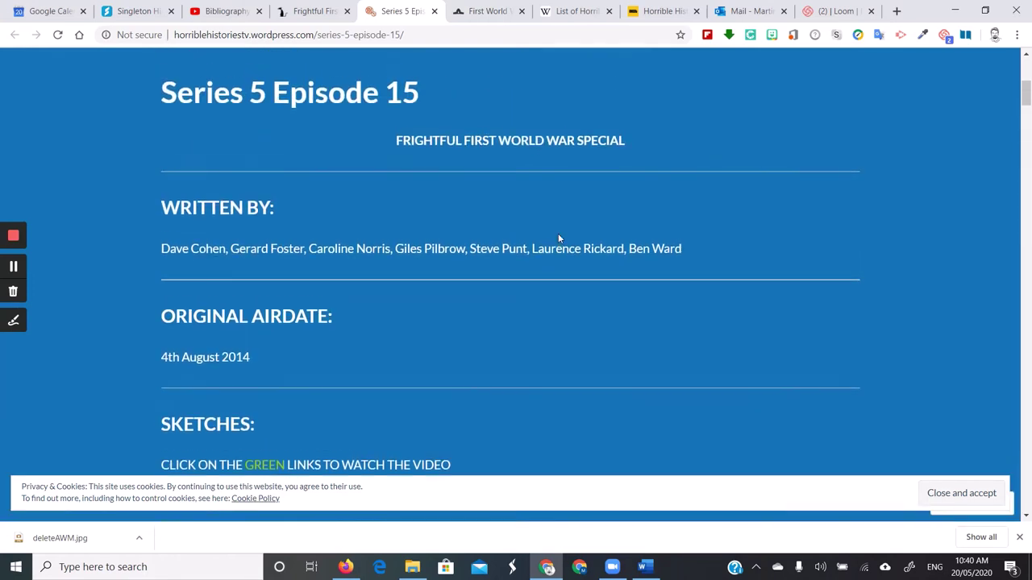
click(658, 17)
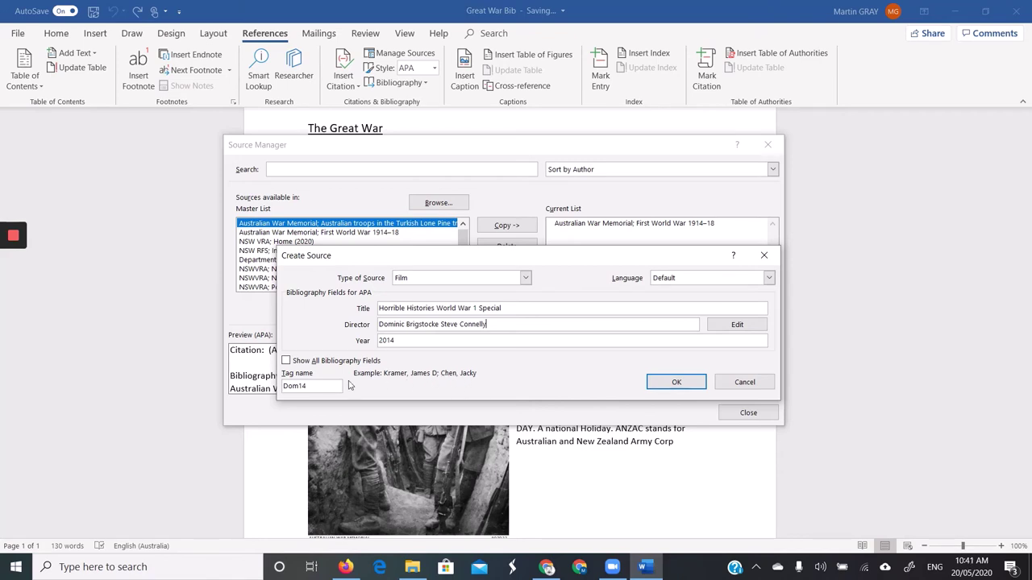
- Add the two directors and year 2014, save the film source, and view its APA Motion Picture preview
key(Tab)
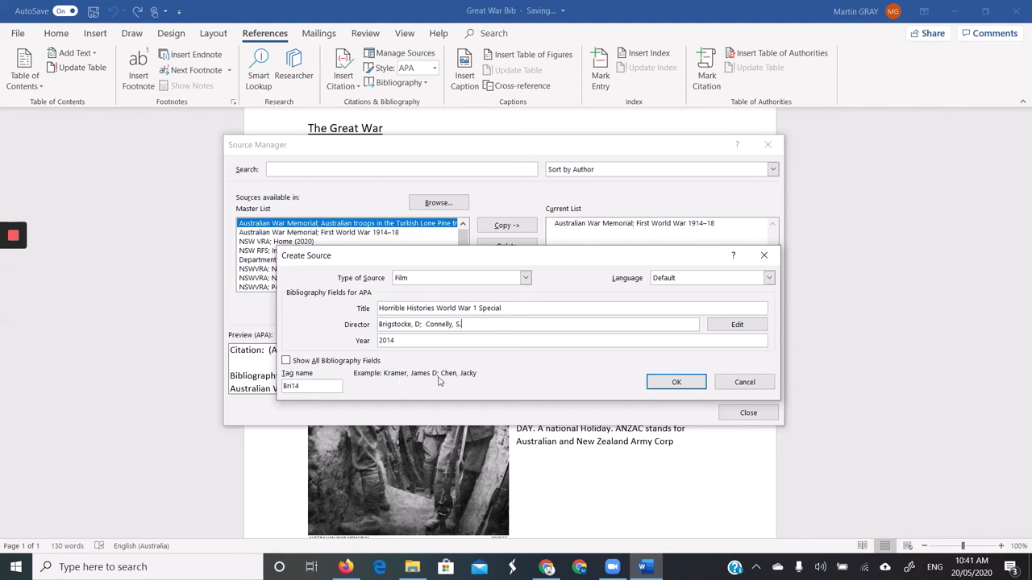
click(667, 387)
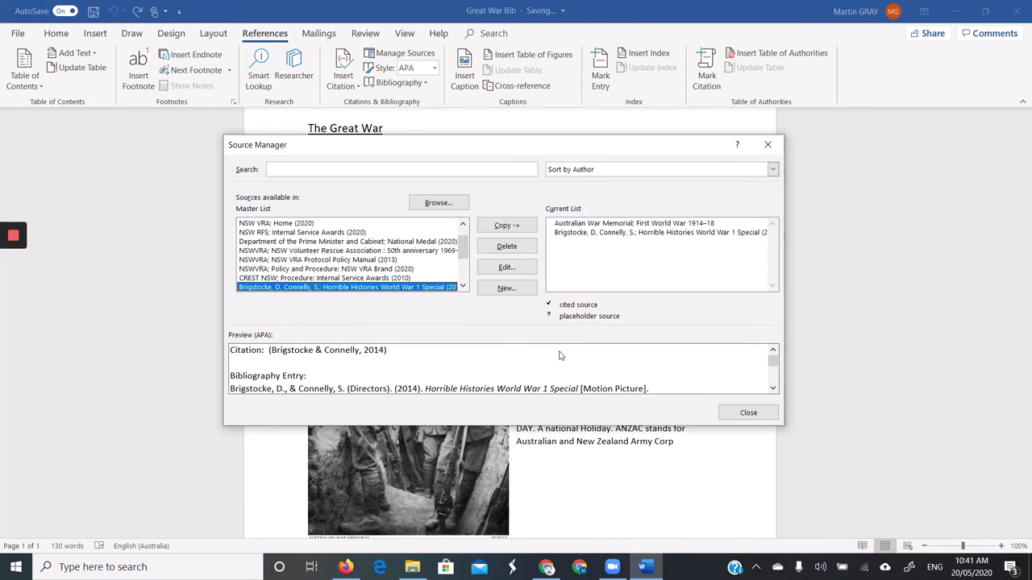
click(773, 388)
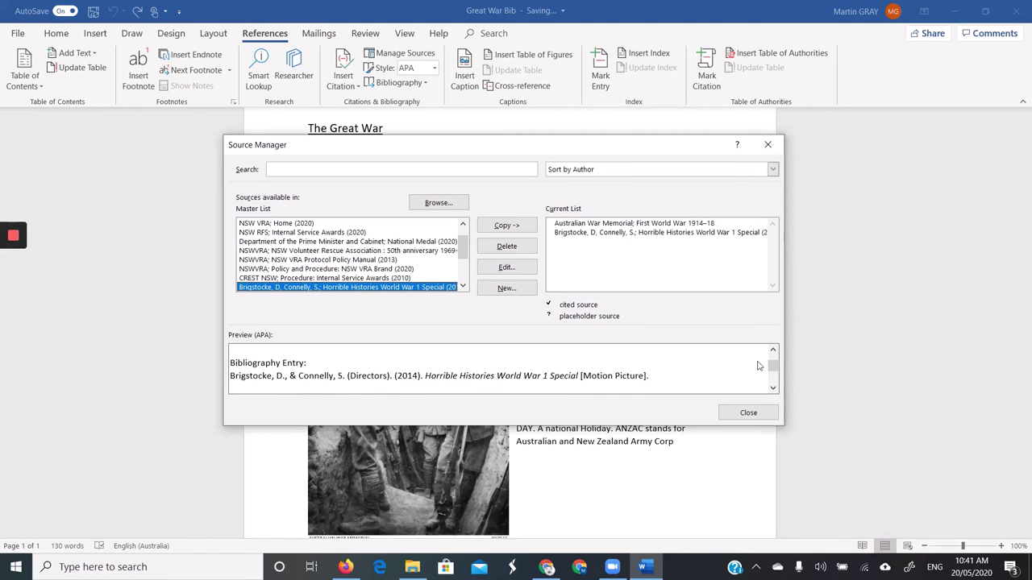
- Close the Source Manager and place the insertion point after 'Holiday' in the essay
click(760, 412)
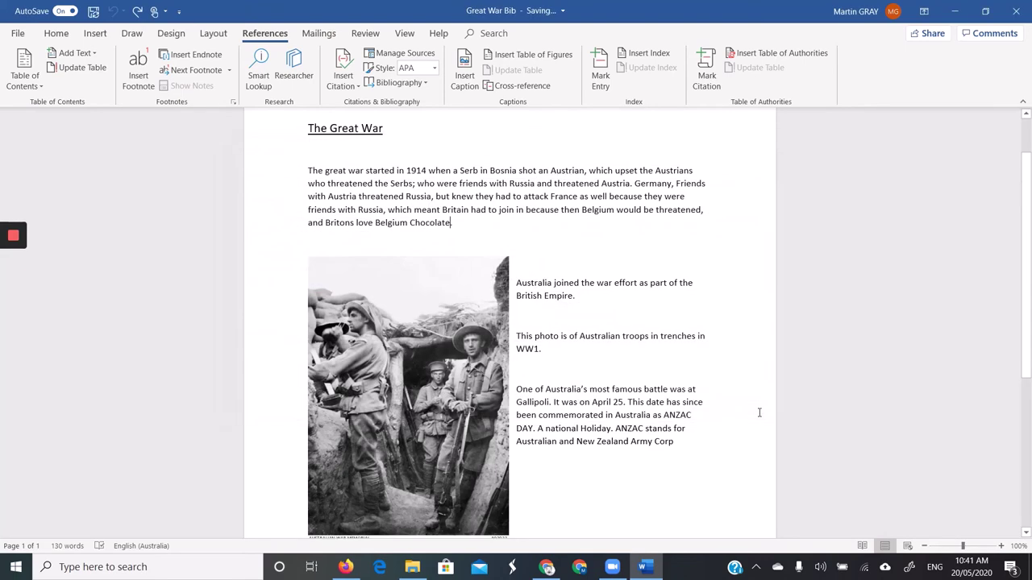
scroll(608, 431, down, 2)
scroll(609, 431, down, 2)
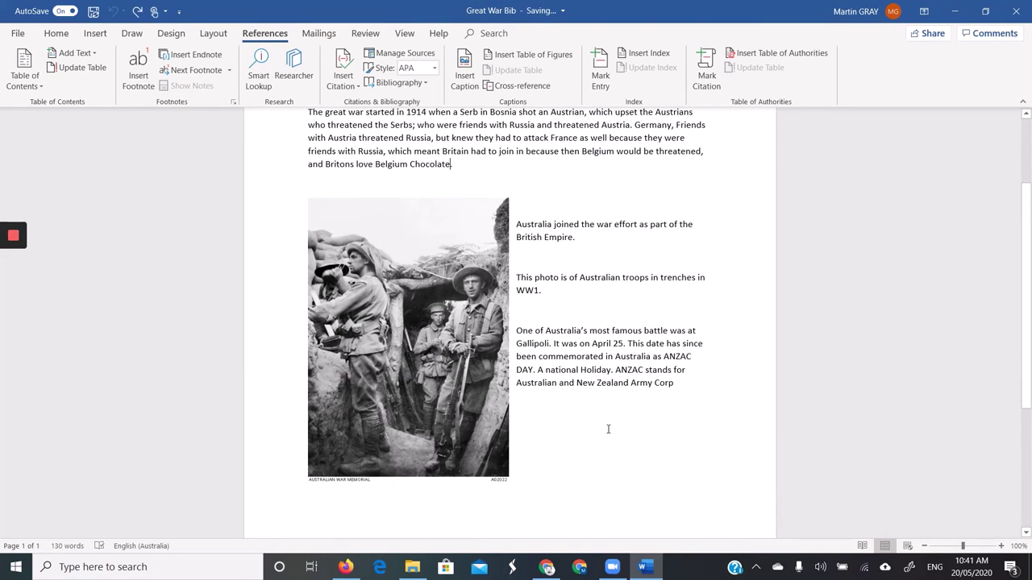
click(611, 371)
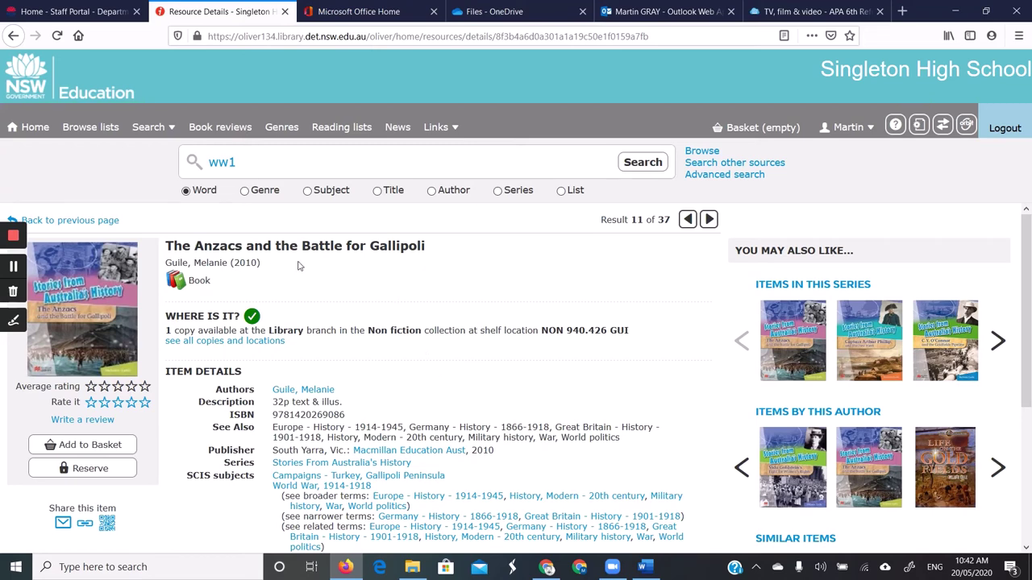
- Scroll the Gallipoli book's library record down to its 2010 publication details
scroll(409, 378, down, 3)
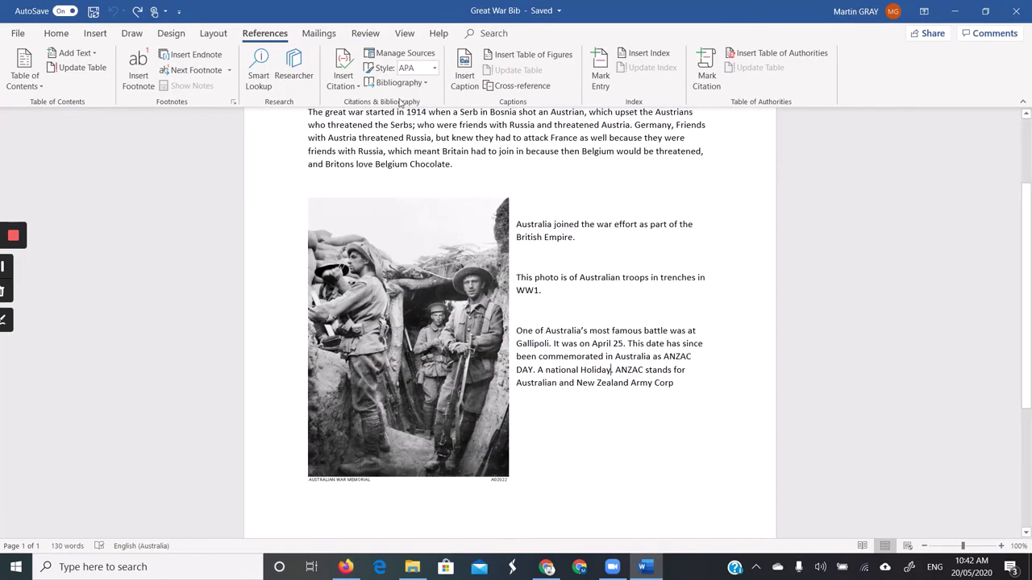
- Reopen Manage Sources, accidentally creating an empty Placeholder1 film source, then cancel another new-source form
click(405, 58)
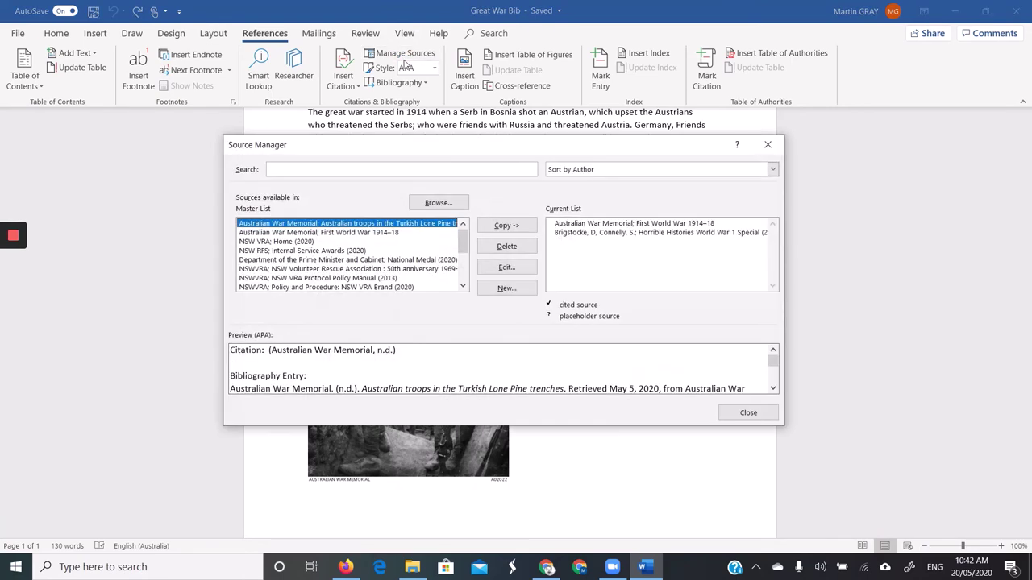
click(506, 288)
click(524, 278)
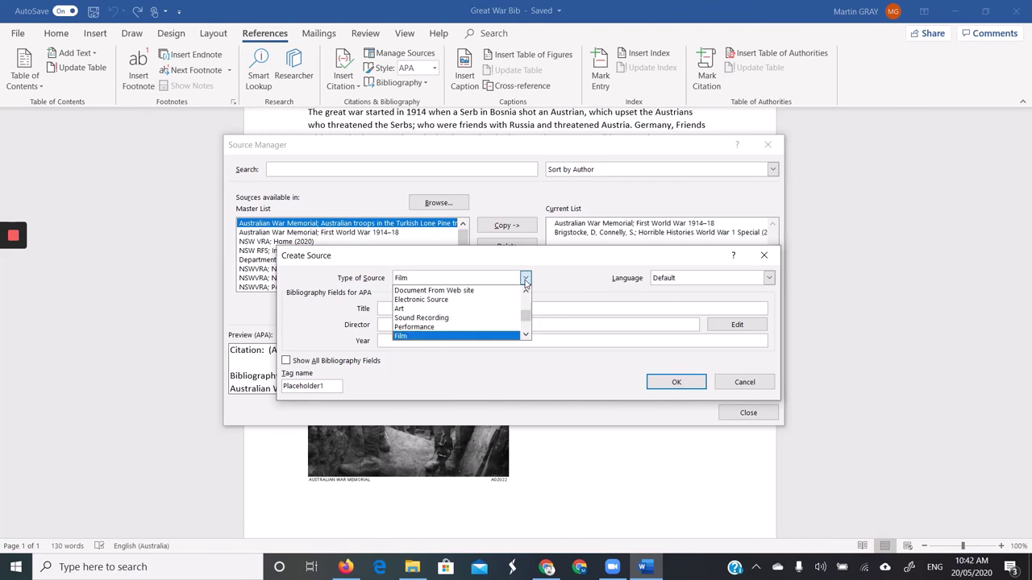
drag(525, 318, 526, 295)
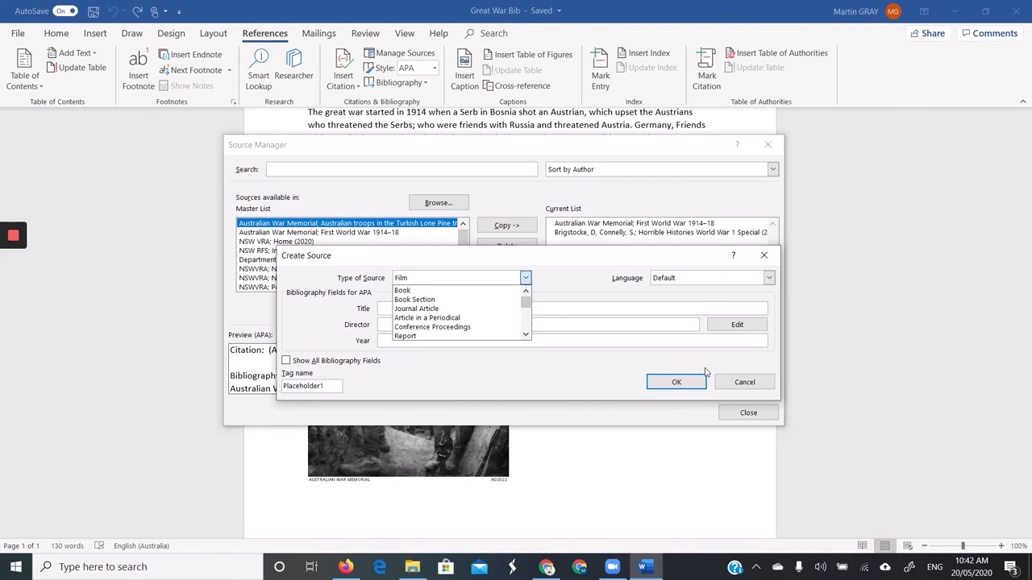
click(667, 381)
click(669, 381)
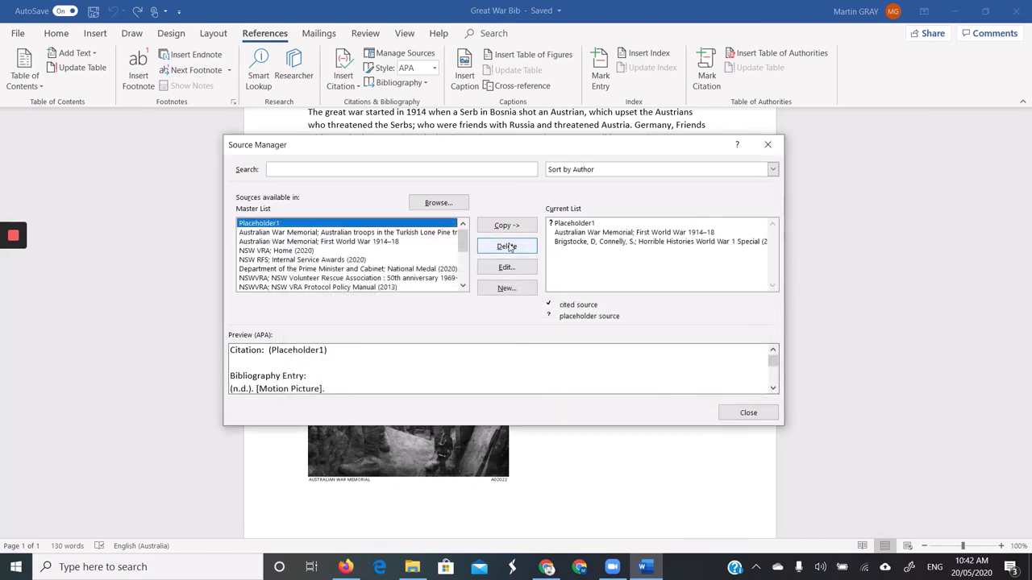
click(508, 287)
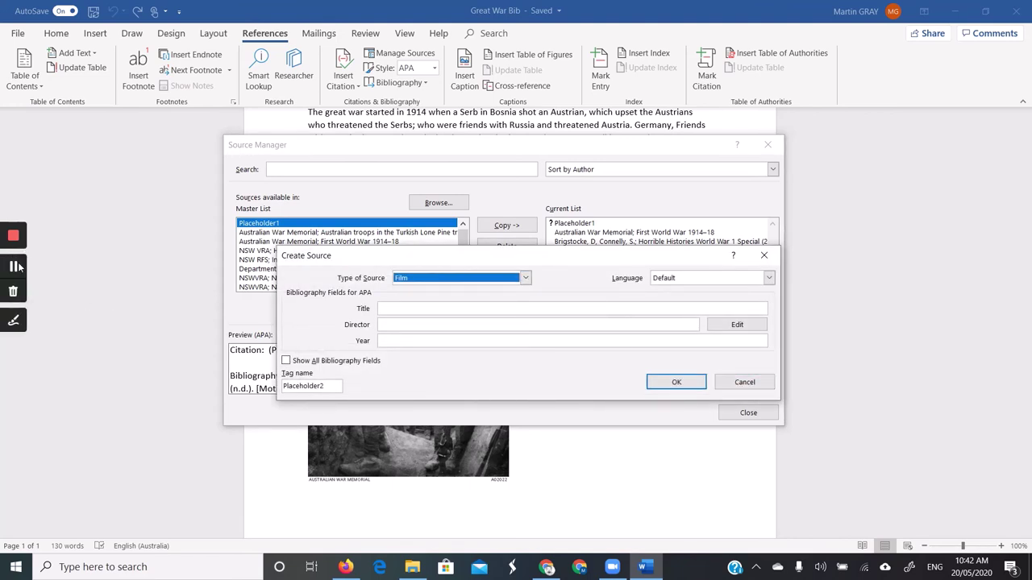
key(Escape)
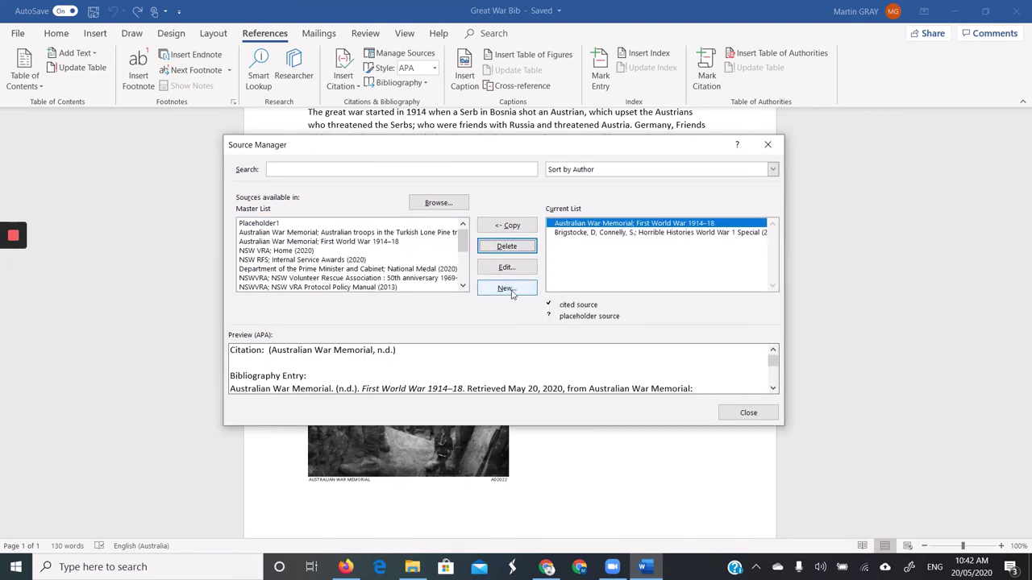
- Add the 2010 book 'The Anzacs and the Battle for Gallipoli' (South Yarra, Macmillan Education Aust)
click(506, 288)
click(525, 277)
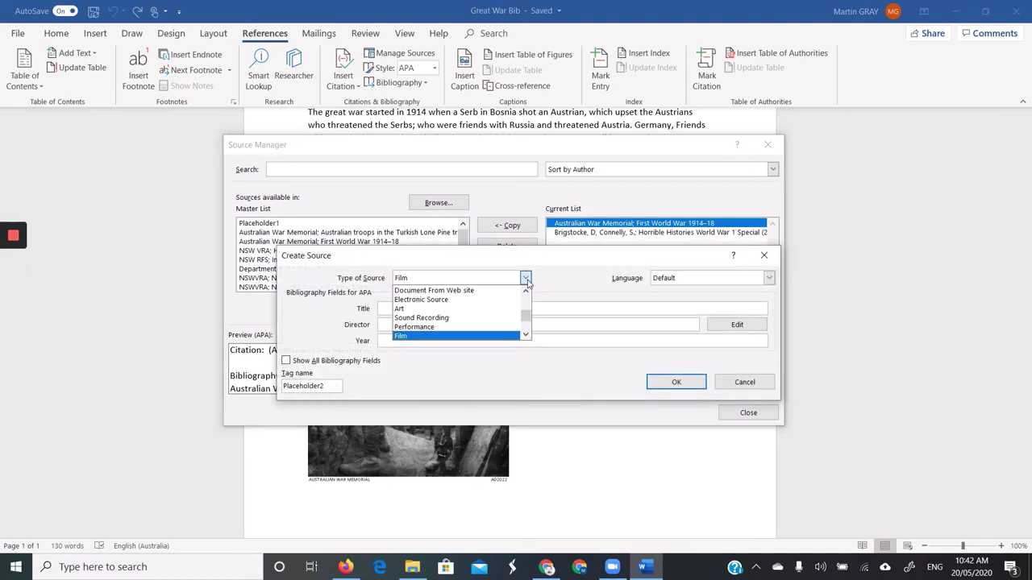
drag(529, 324, 528, 304)
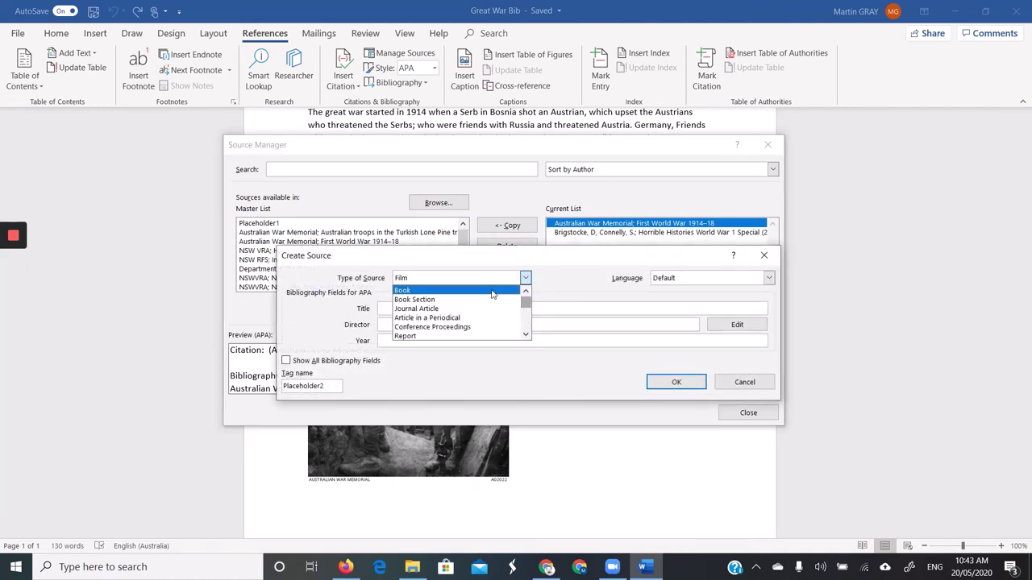
click(492, 292)
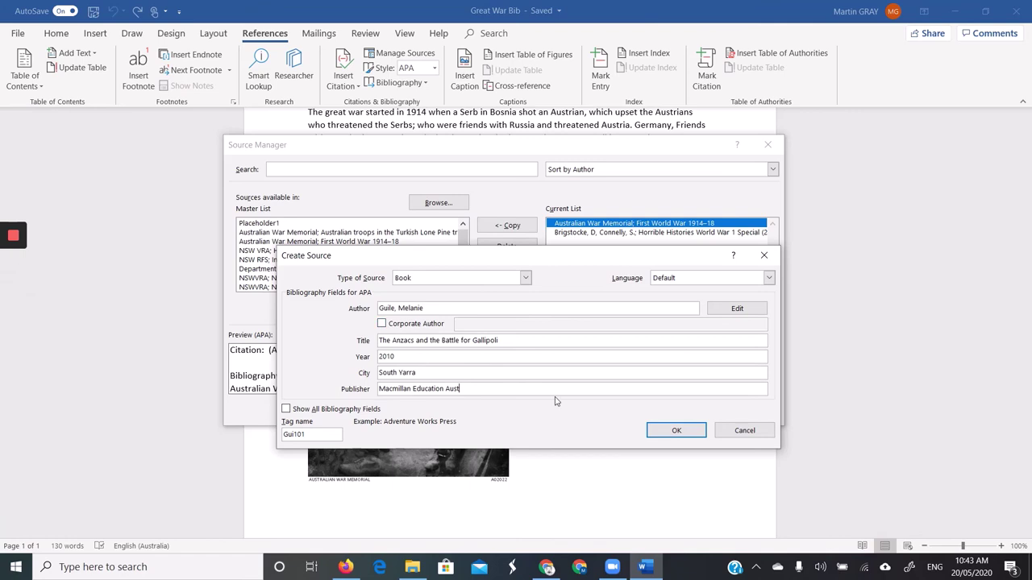
click(665, 435)
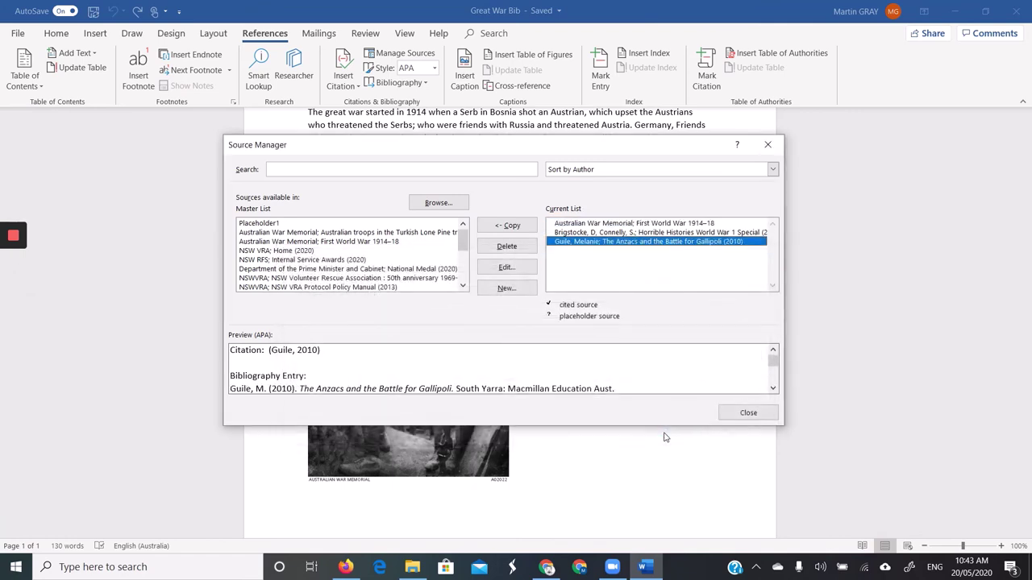
click(772, 390)
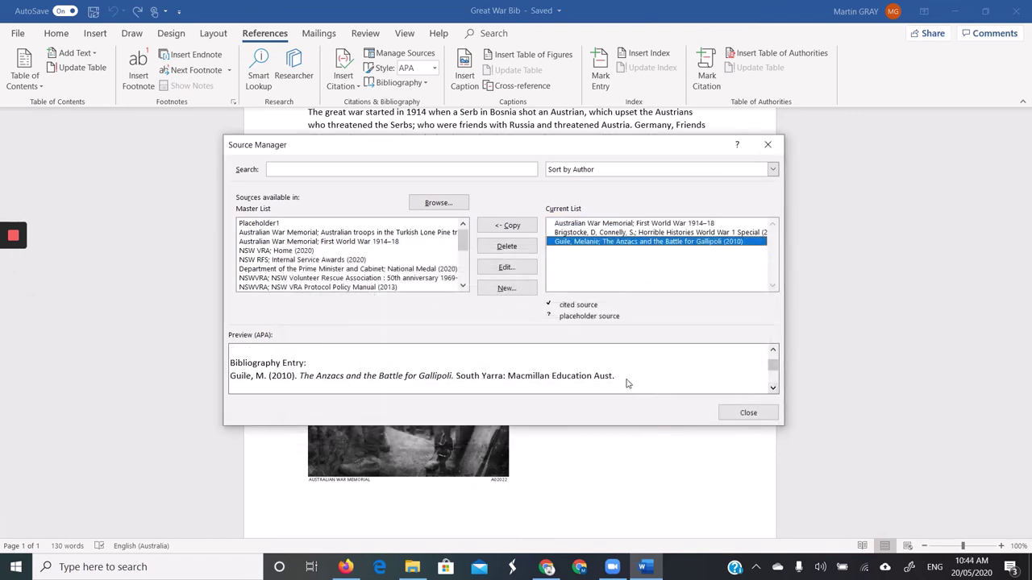
click(748, 412)
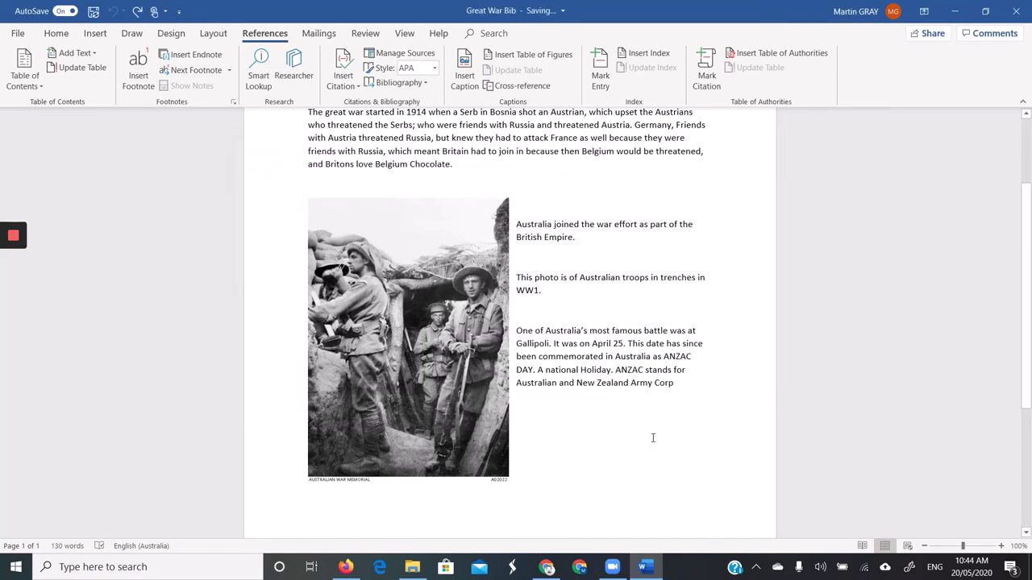
- Insert a Works Cited bibliography of the three APA sources below the trench photo
scroll(651, 437, down, 2)
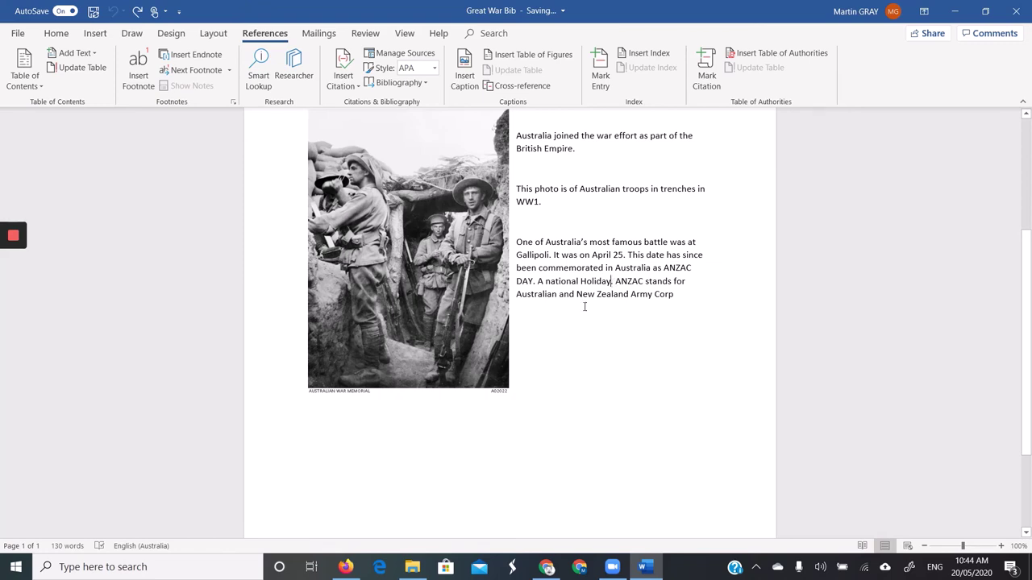
key(Return)
key(Return)
key(Return)
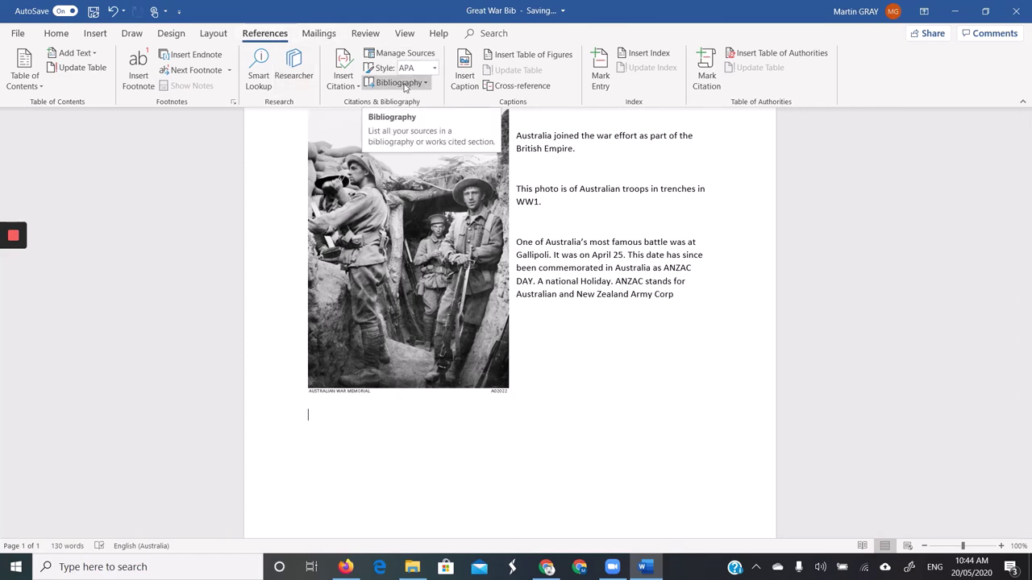
click(406, 84)
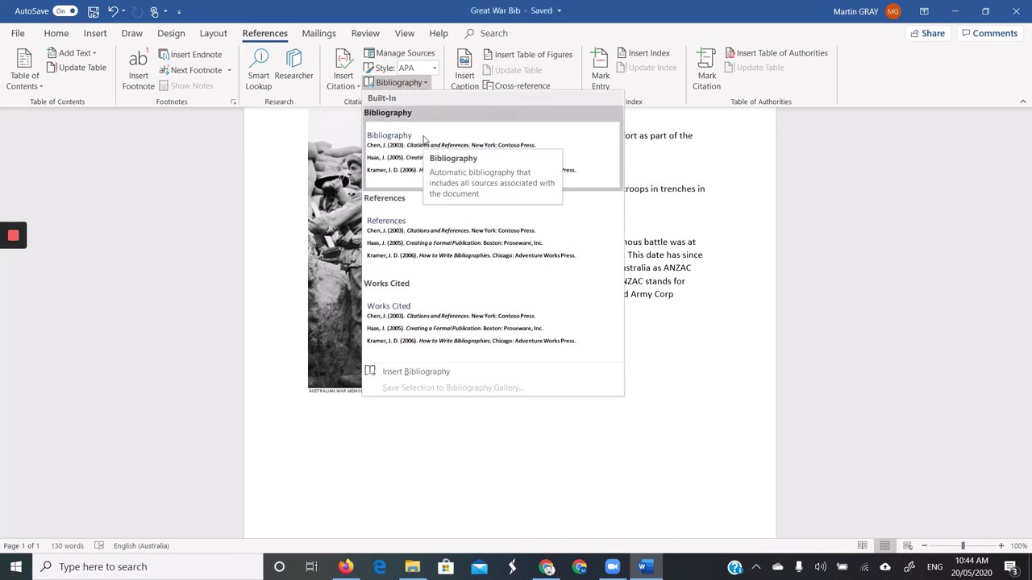
click(420, 305)
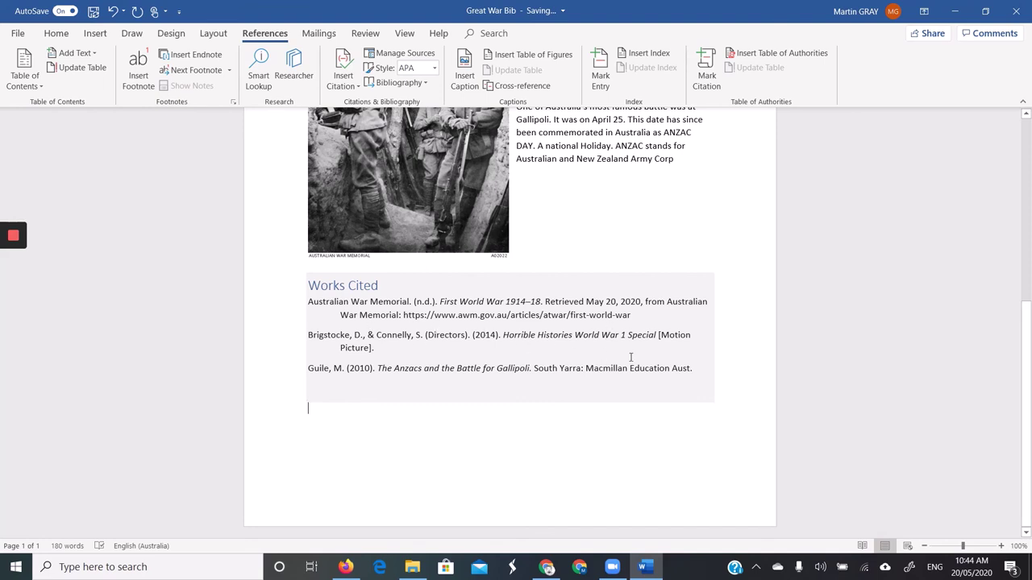
- Change the Horrible Histories entry's bracketed label from Motion Picture to 'Television Programme'
click(368, 350)
key(BackSpace)
key(BackSpace)
key(BackSpace)
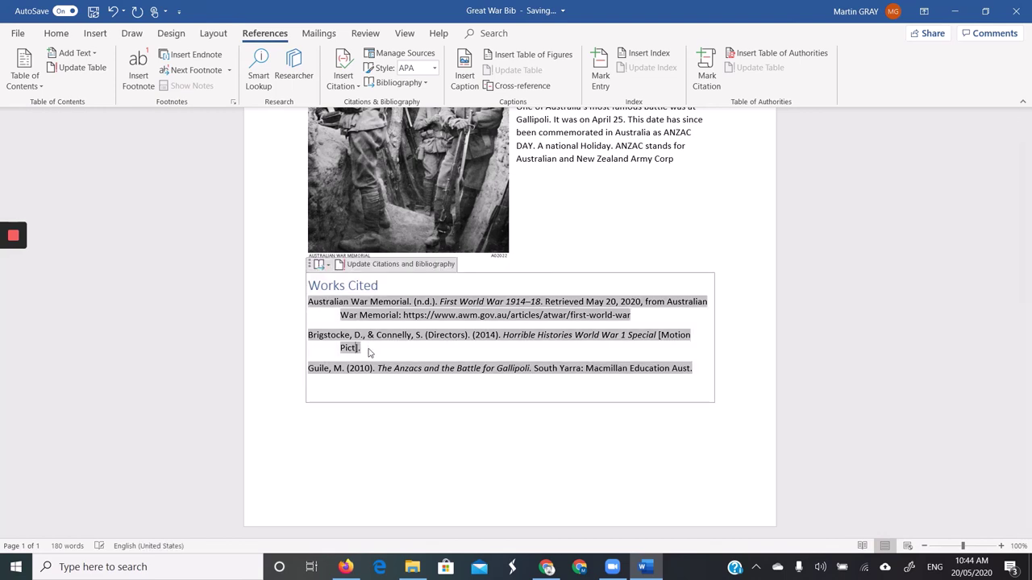
key(BackSpace)
key(BackSpace)
key(BackSpace)
key(BackSpace)
key(BackSpace)
key(BackSpace)
key(BackSpace)
key(BackSpace)
key(BackSpace)
key(BackSpace)
key(BackSpace)
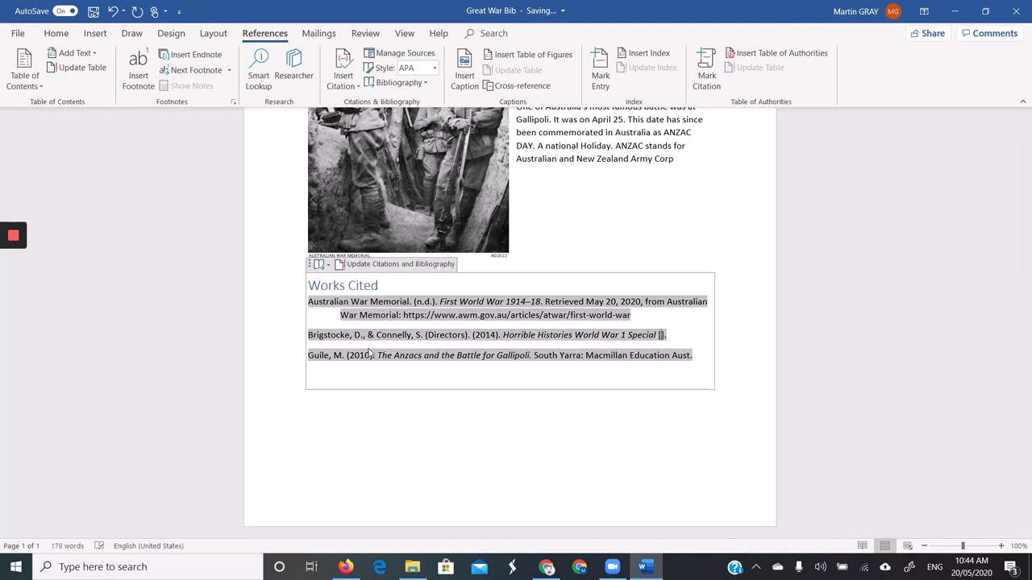
text(Televisi)
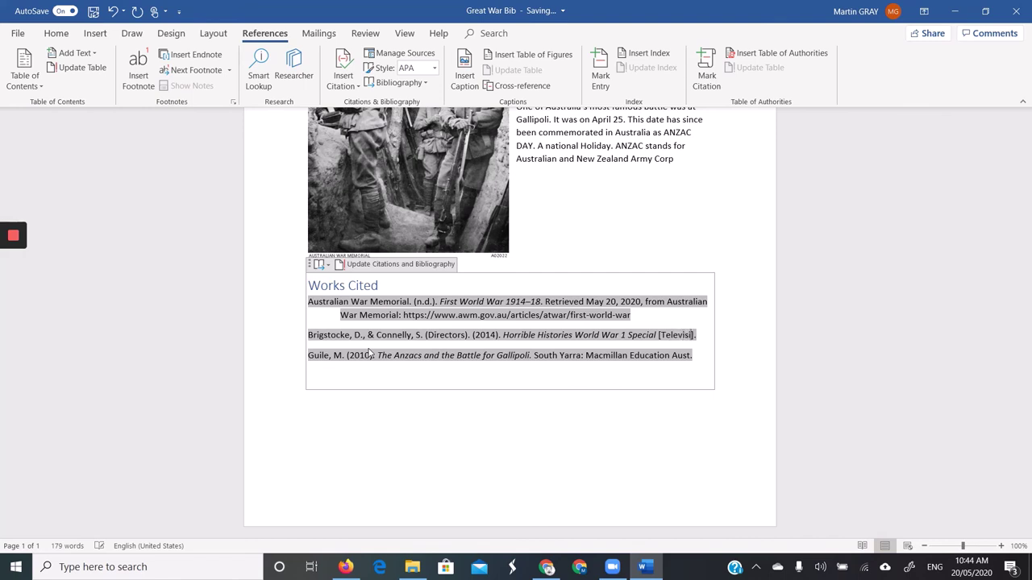
text(on Pro)
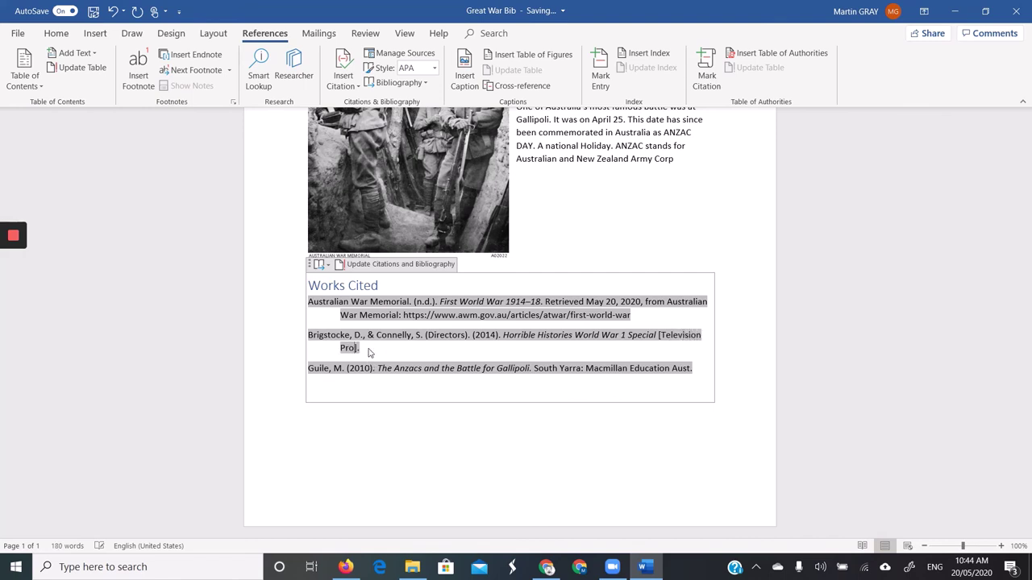
text(gramme)
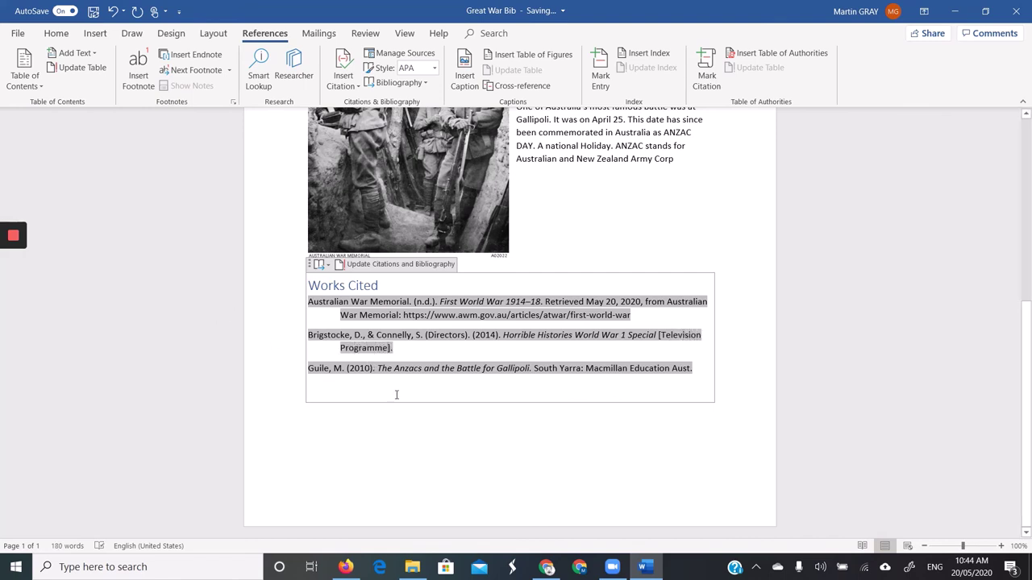
click(419, 418)
click(336, 382)
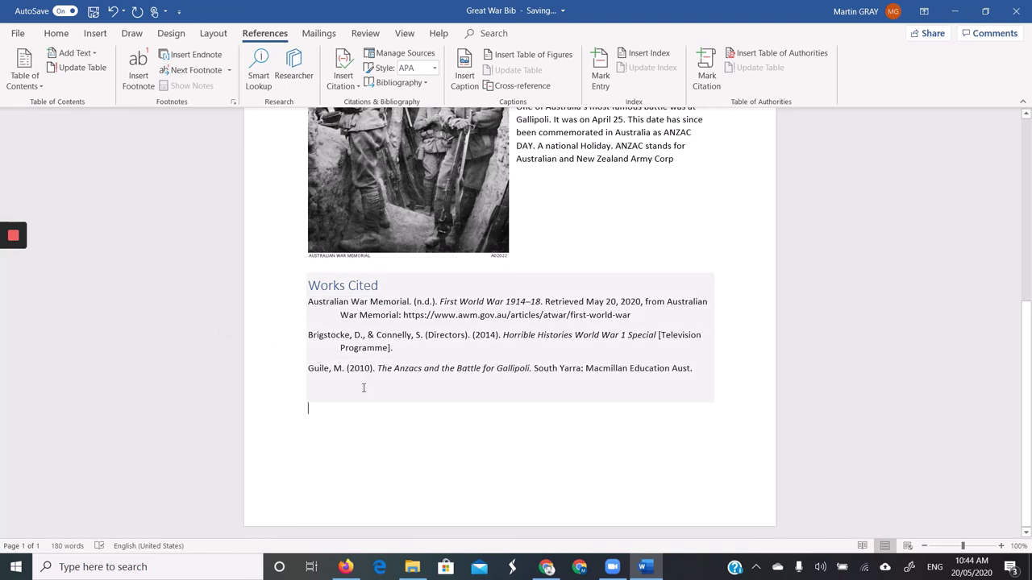